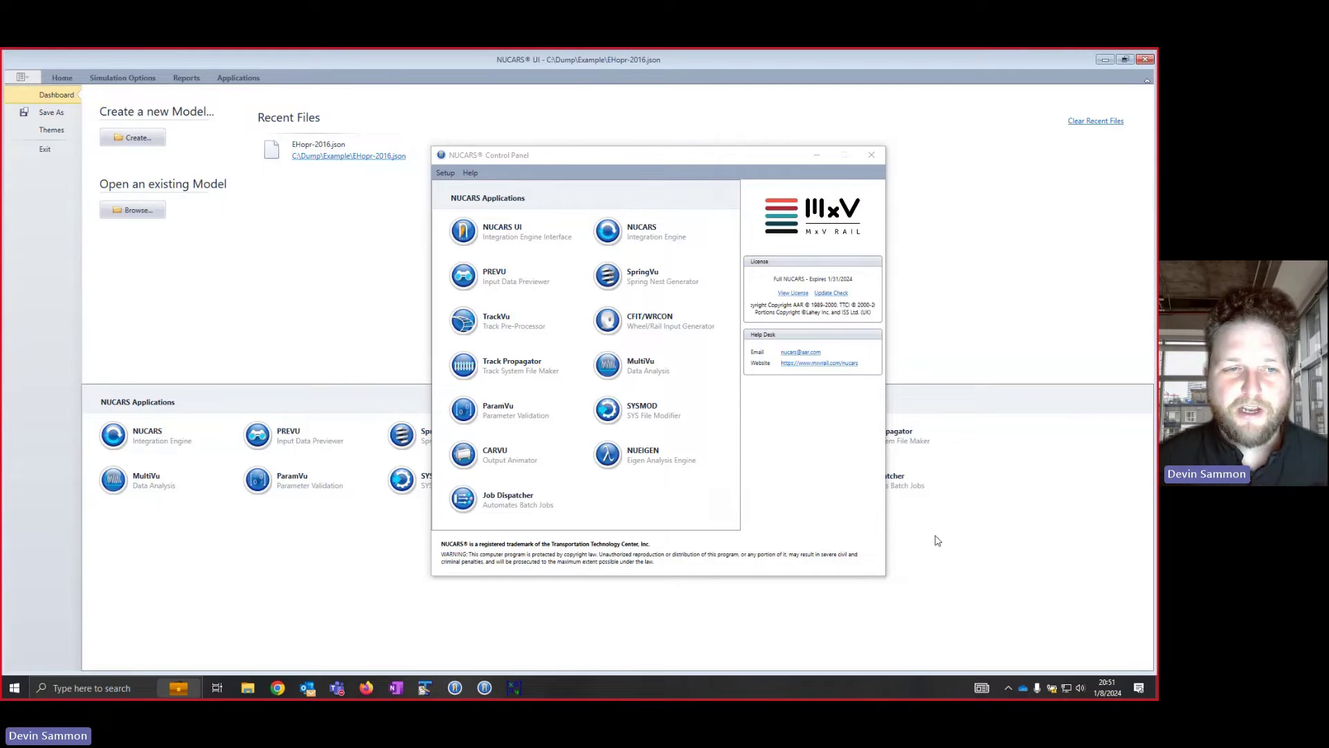
# - In the Parameter Variation Utility, pick the velocity value 15 in SAMPLE-2016-WRANIMATION.RUN as the text to vary
pyautogui.click(521, 687)
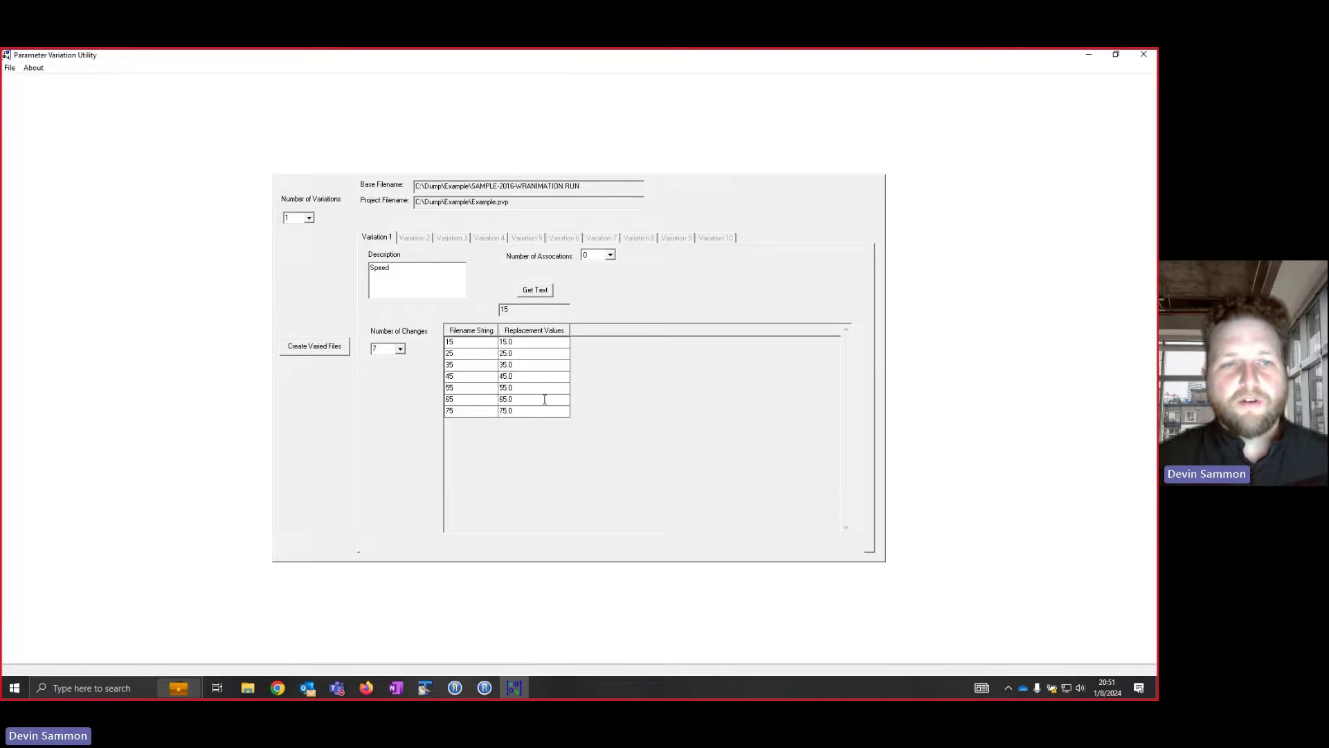
pyautogui.click(536, 291)
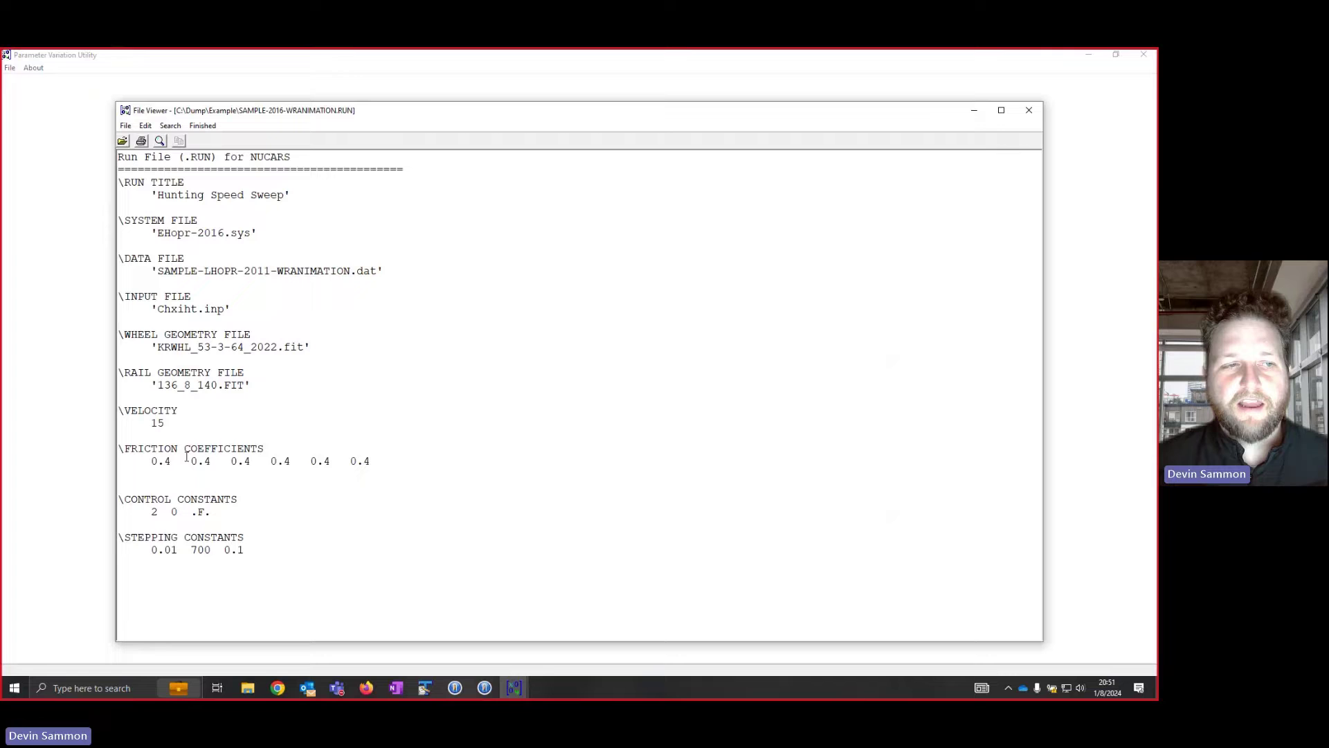
pyautogui.doubleClick(160, 423)
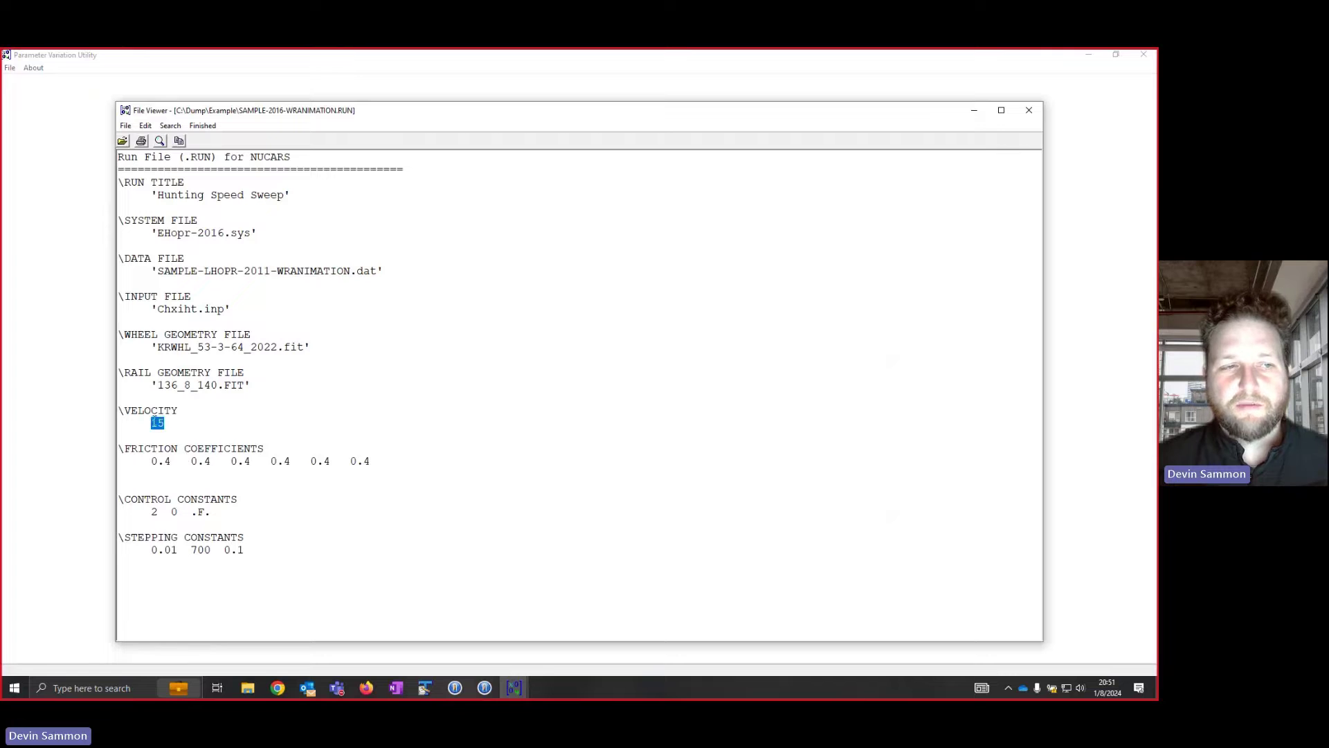
pyautogui.click(203, 125)
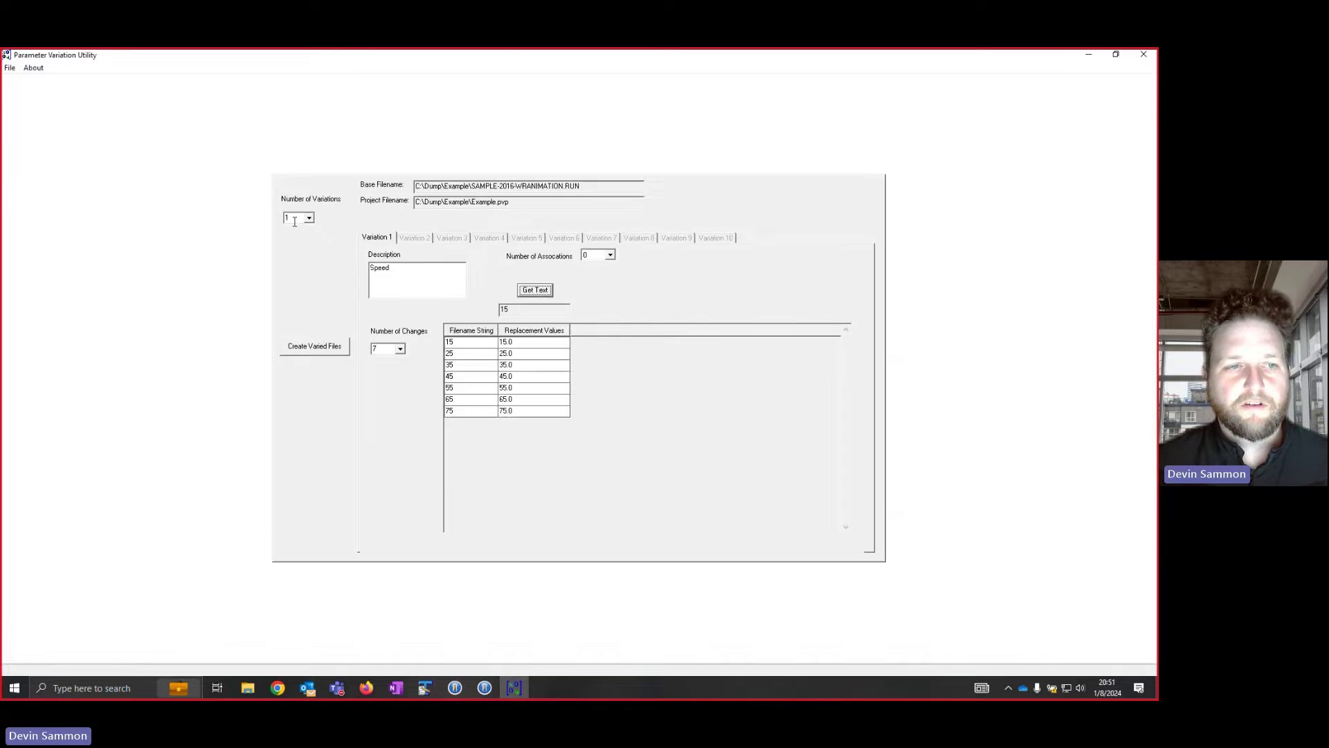
# - Create the varied run files for the seven speeds and save the project without starting a new session
pyautogui.click(315, 349)
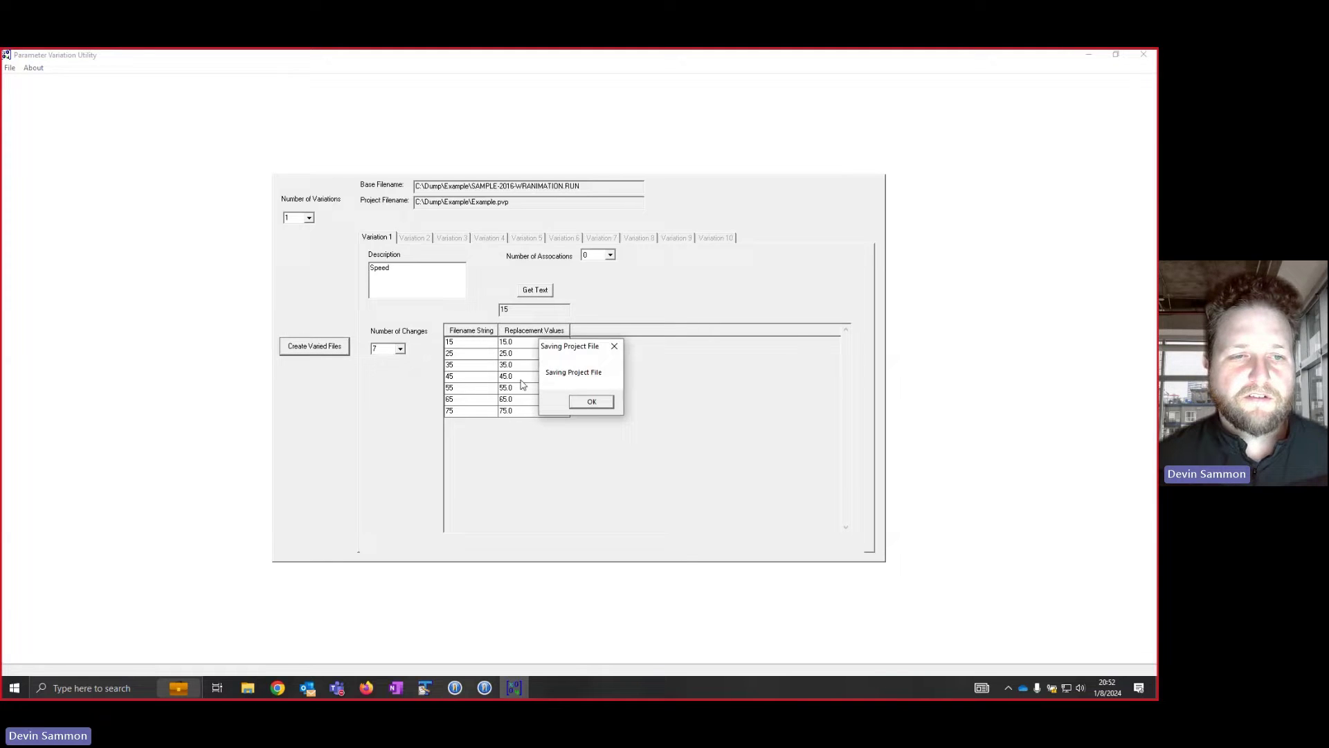
pyautogui.click(582, 401)
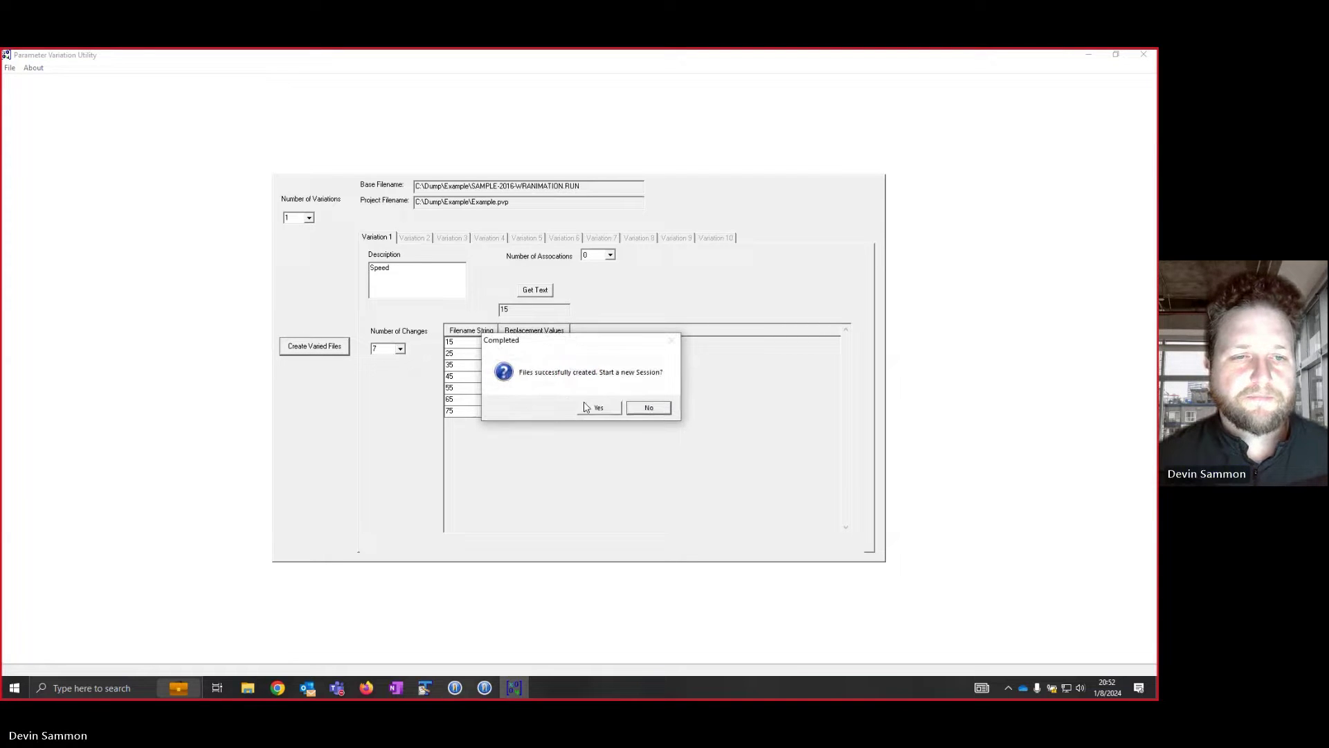
pyautogui.click(651, 410)
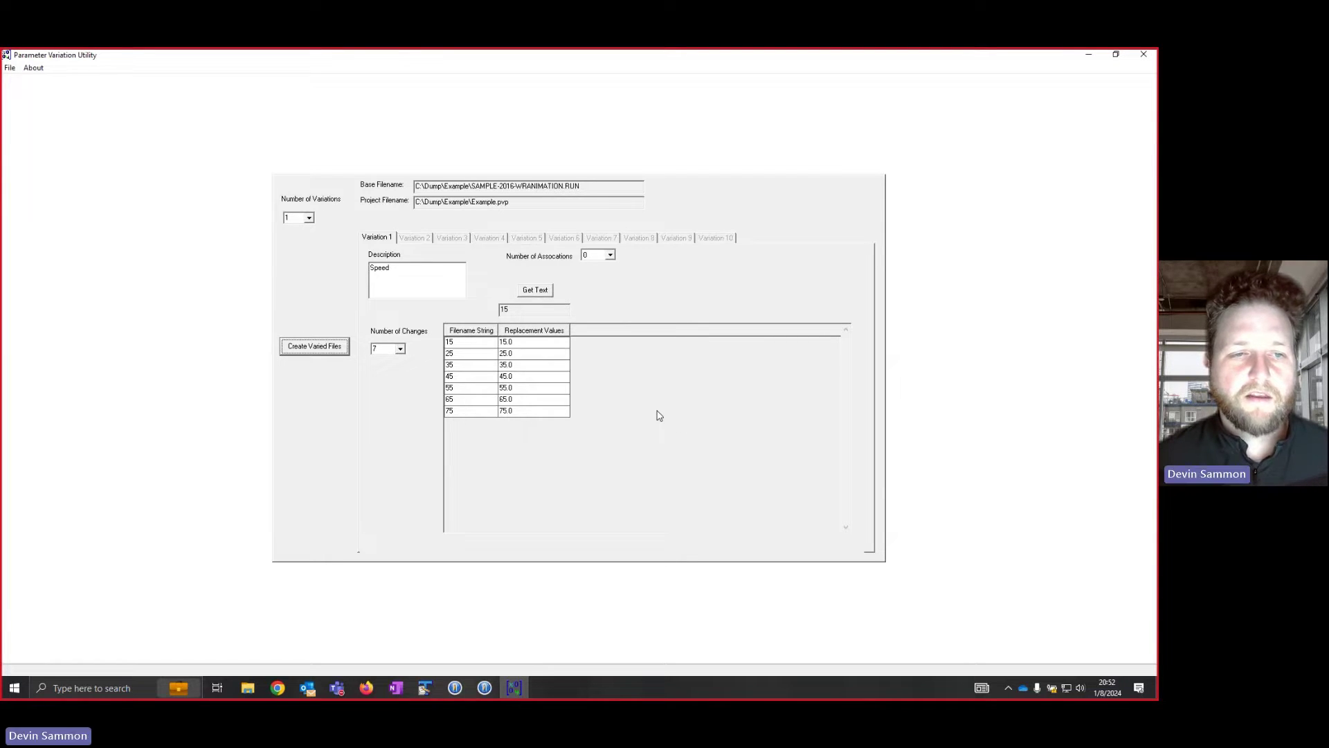
pyautogui.click(1088, 55)
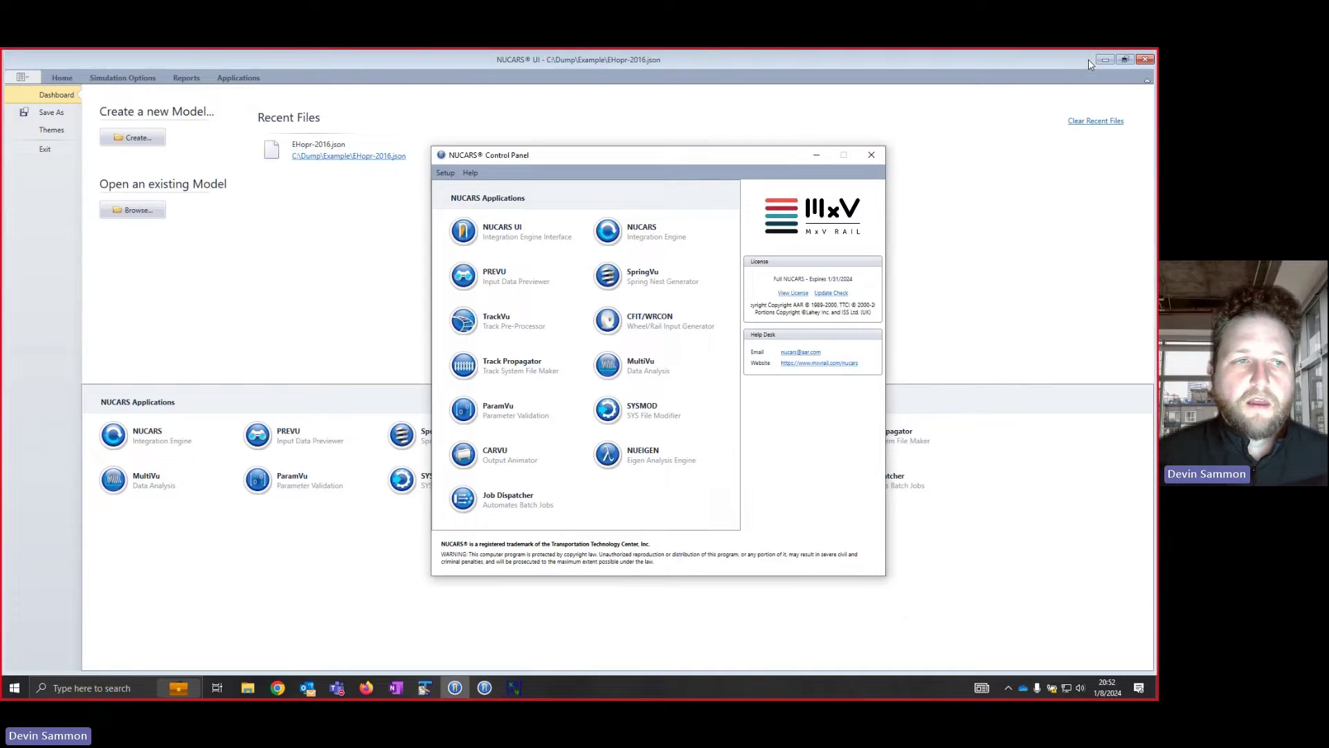
# - Switch to File Explorer and open Example_files.lst from the Example folder in TextPad
pyautogui.click(251, 684)
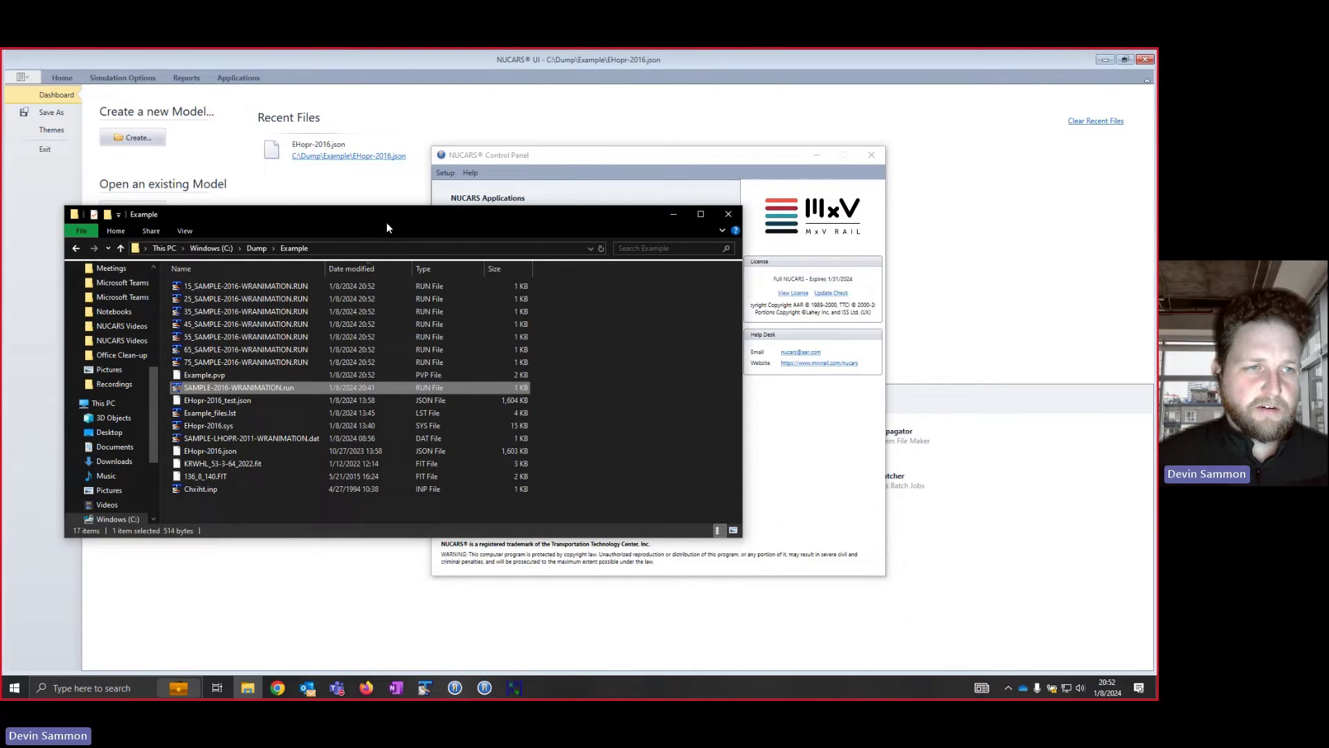
pyautogui.moveTo(399, 218); pyautogui.dragTo(499, 221)
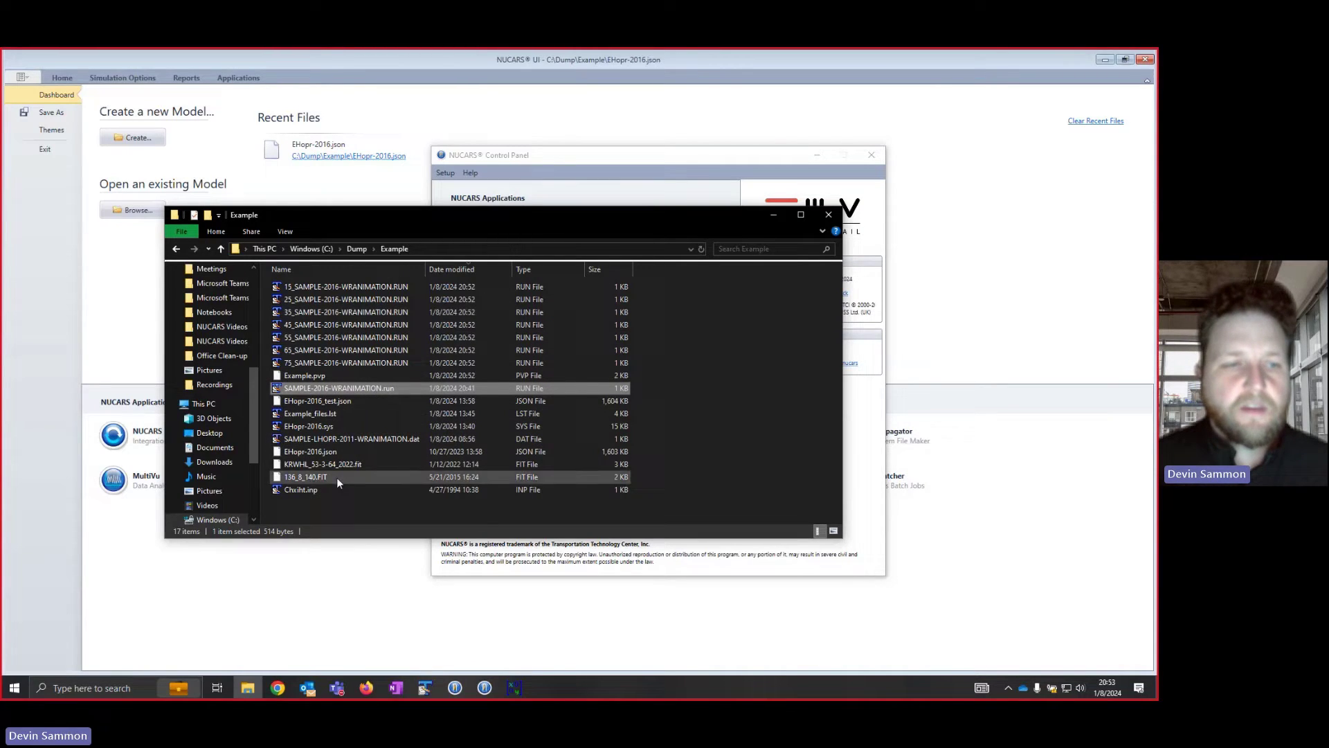
pyautogui.click(335, 415)
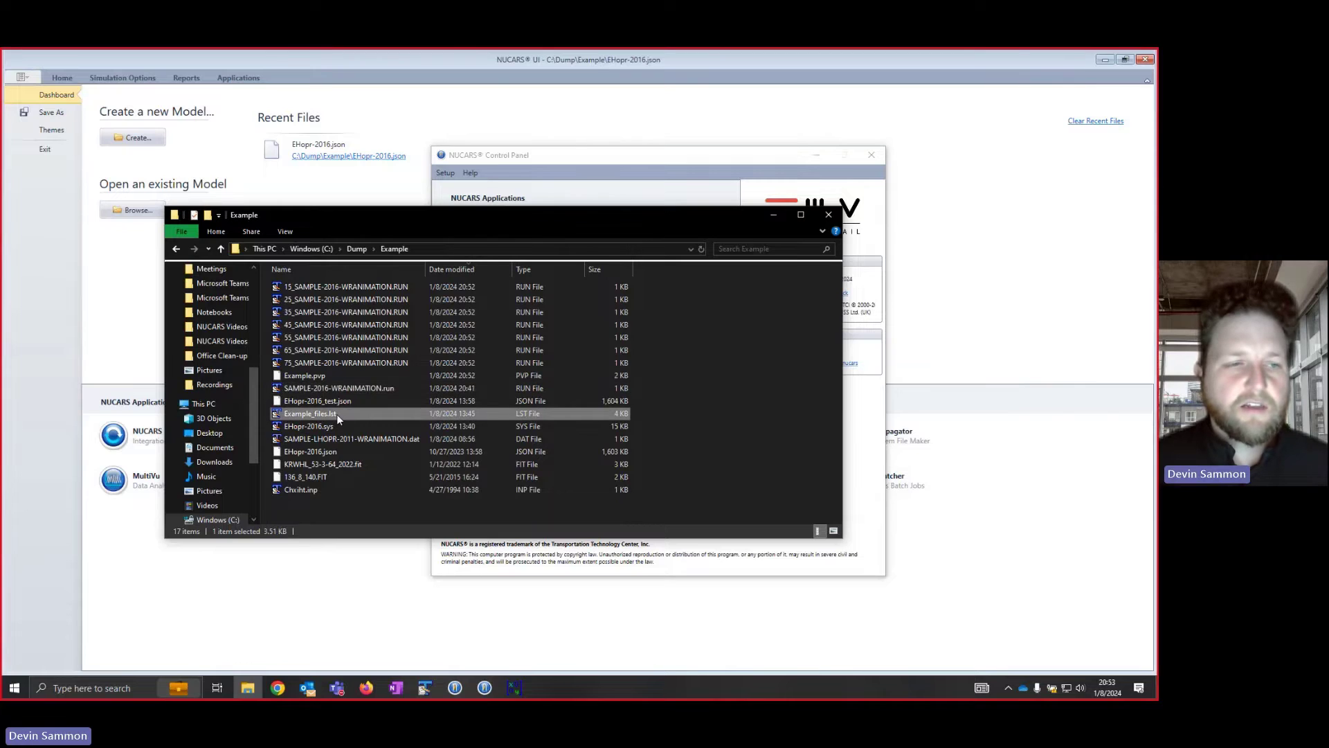
pyautogui.rightClick(337, 414)
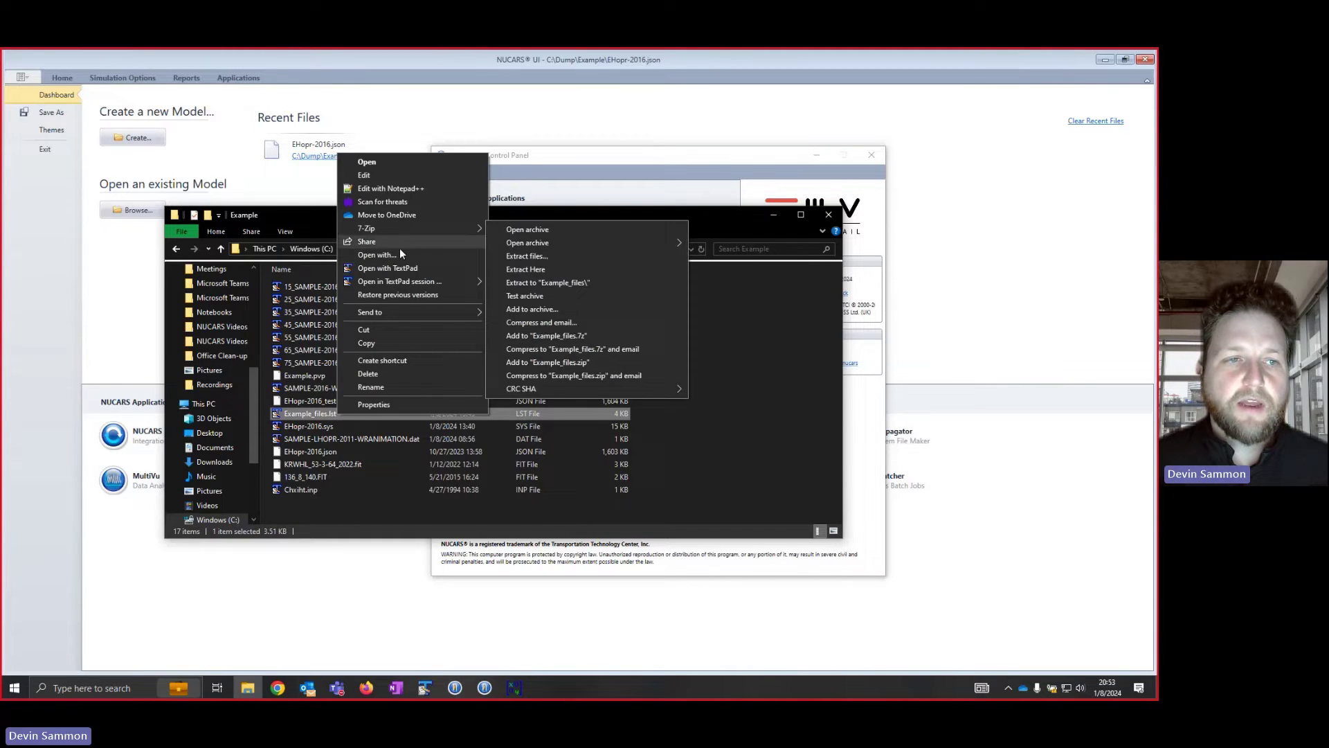
pyautogui.click(401, 267)
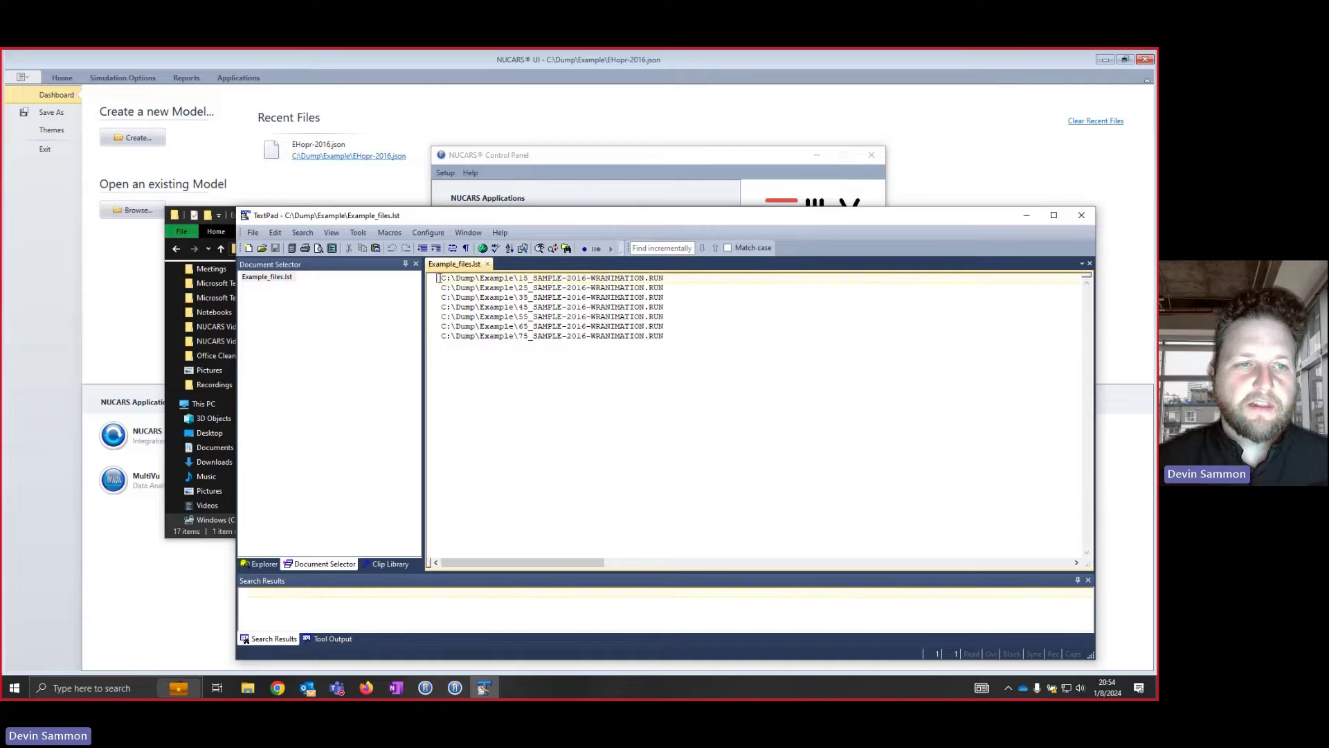
# - Remove the leading character from all seven run file paths in Example_files.lst and save the file
pyautogui.moveTo(432, 279); pyautogui.dragTo(437, 340)
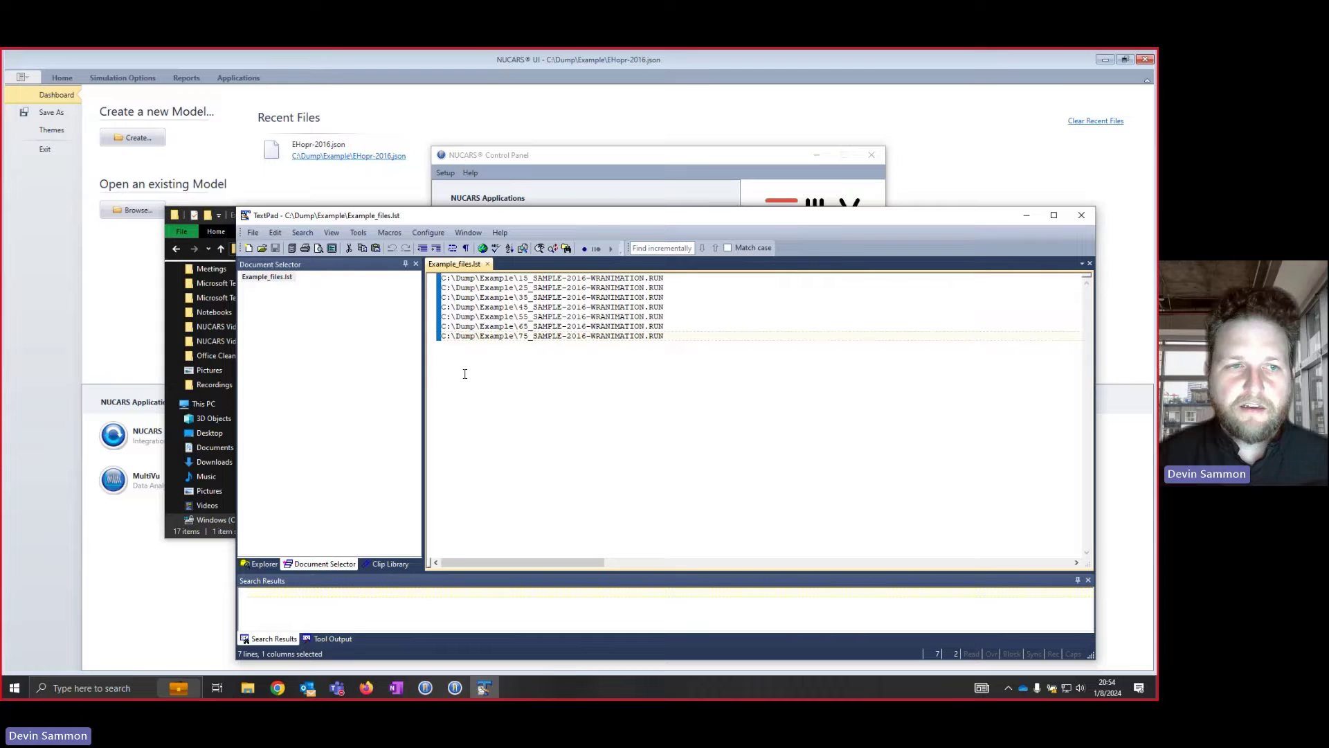
pyautogui.press('Delete')
pyautogui.hotkey('ctrl', 's')
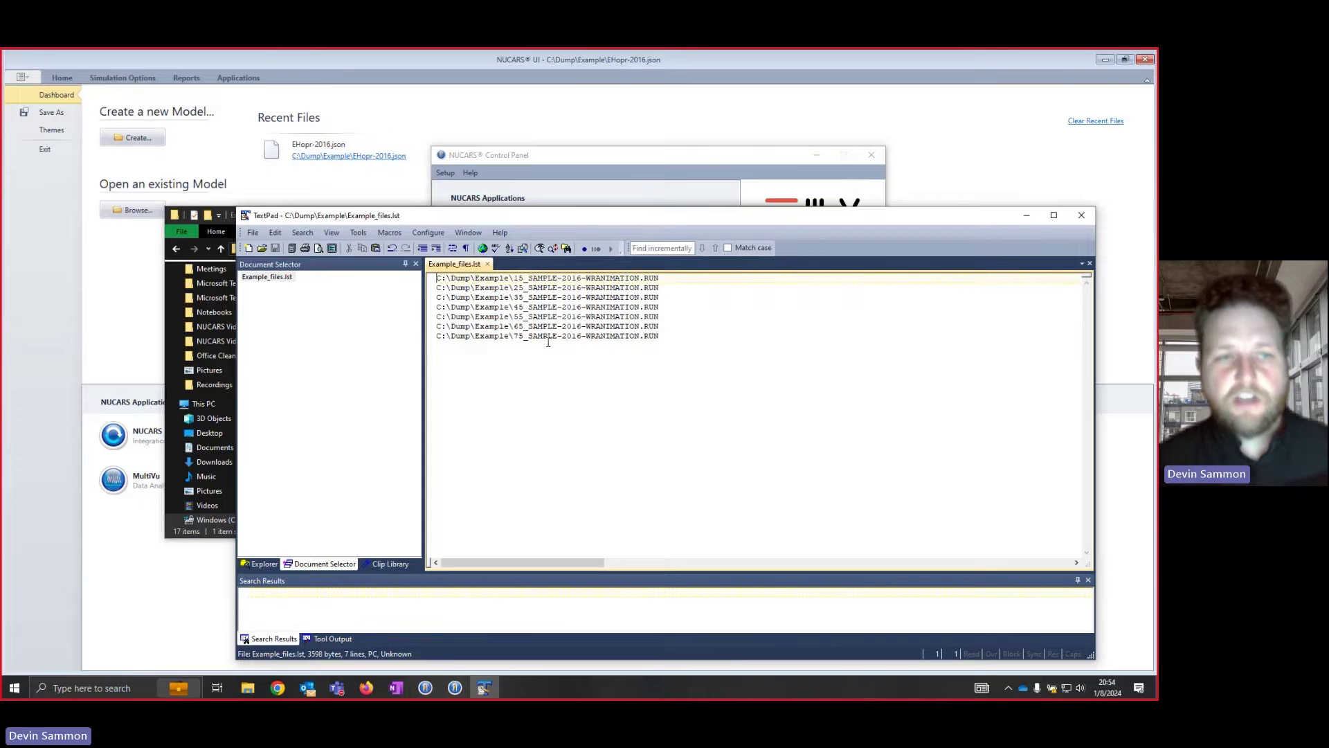
pyautogui.click(1026, 215)
# - Launch Job Dispatcher from the NUCARS Control Panel and load Example_files.lst as its list file
pyautogui.click(706, 165)
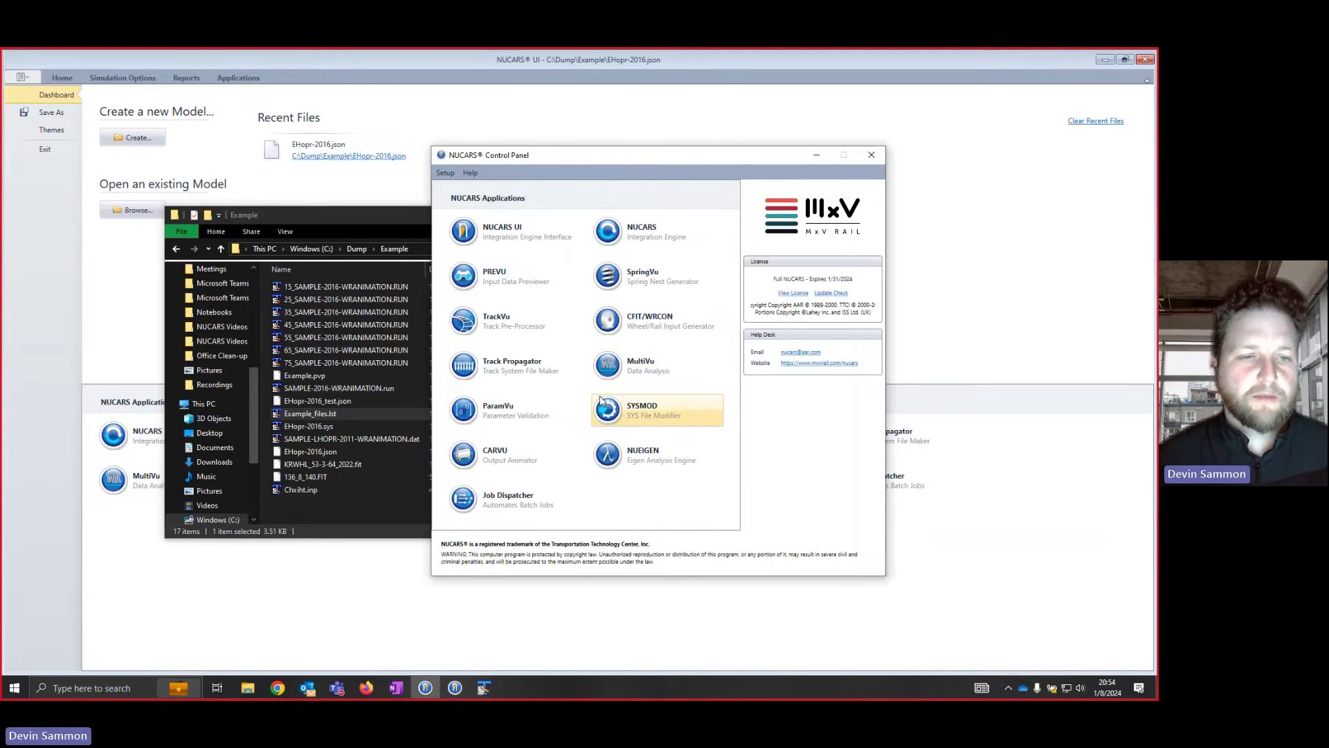
pyautogui.click(514, 501)
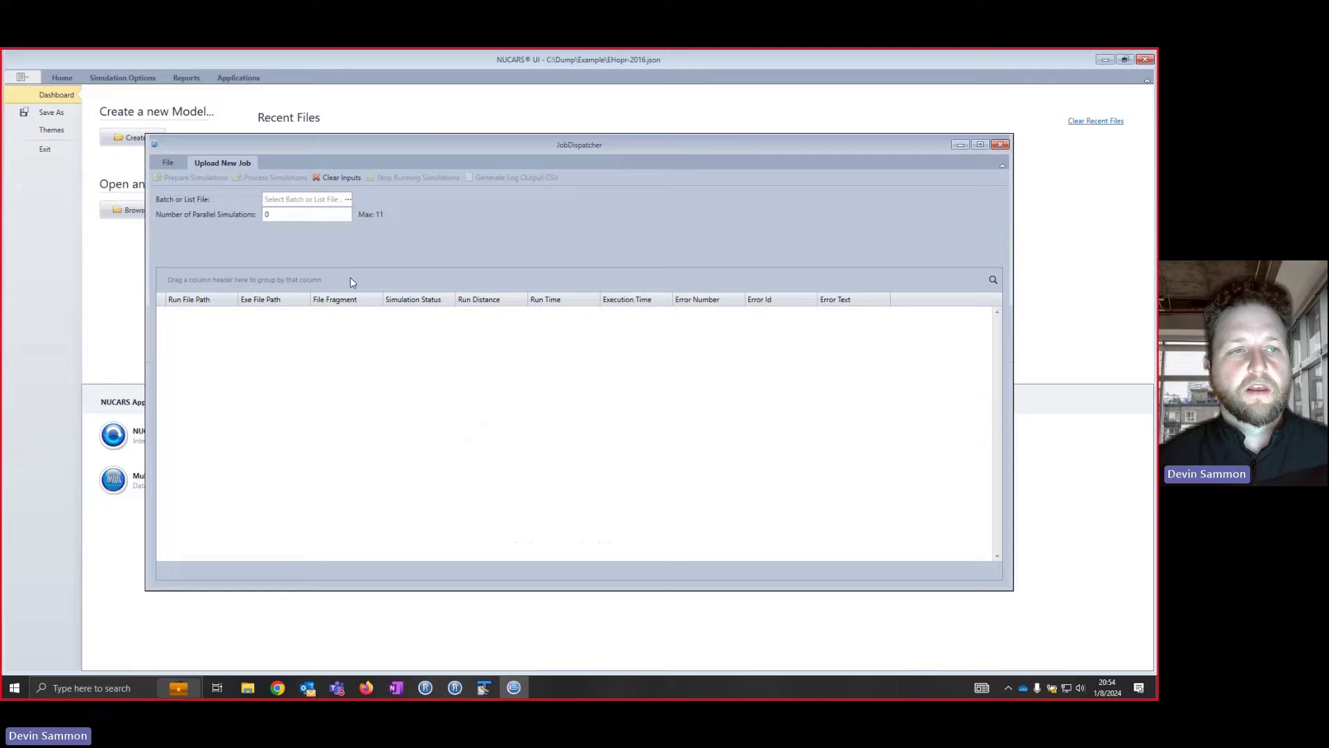
pyautogui.click(348, 199)
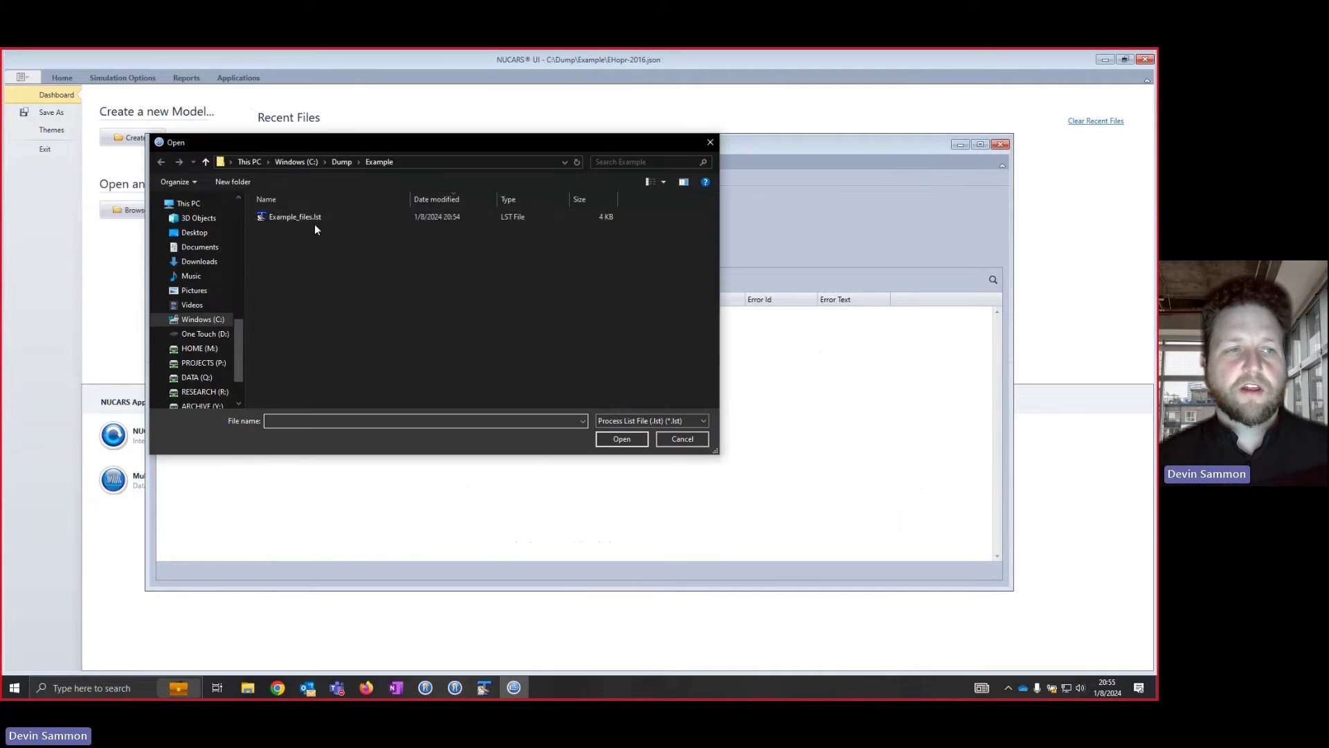
pyautogui.doubleClick(314, 222)
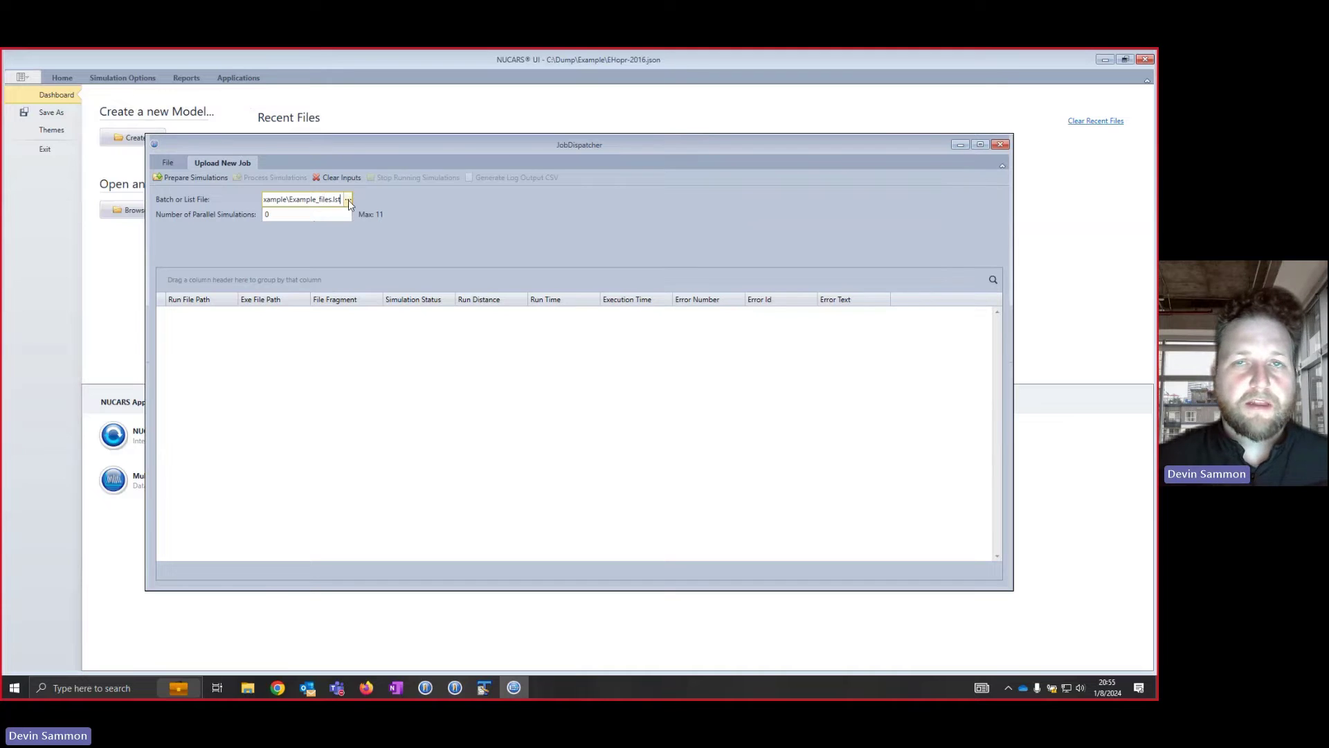
# - Prepare the simulations from the loaded list file and process them
pyautogui.click(201, 180)
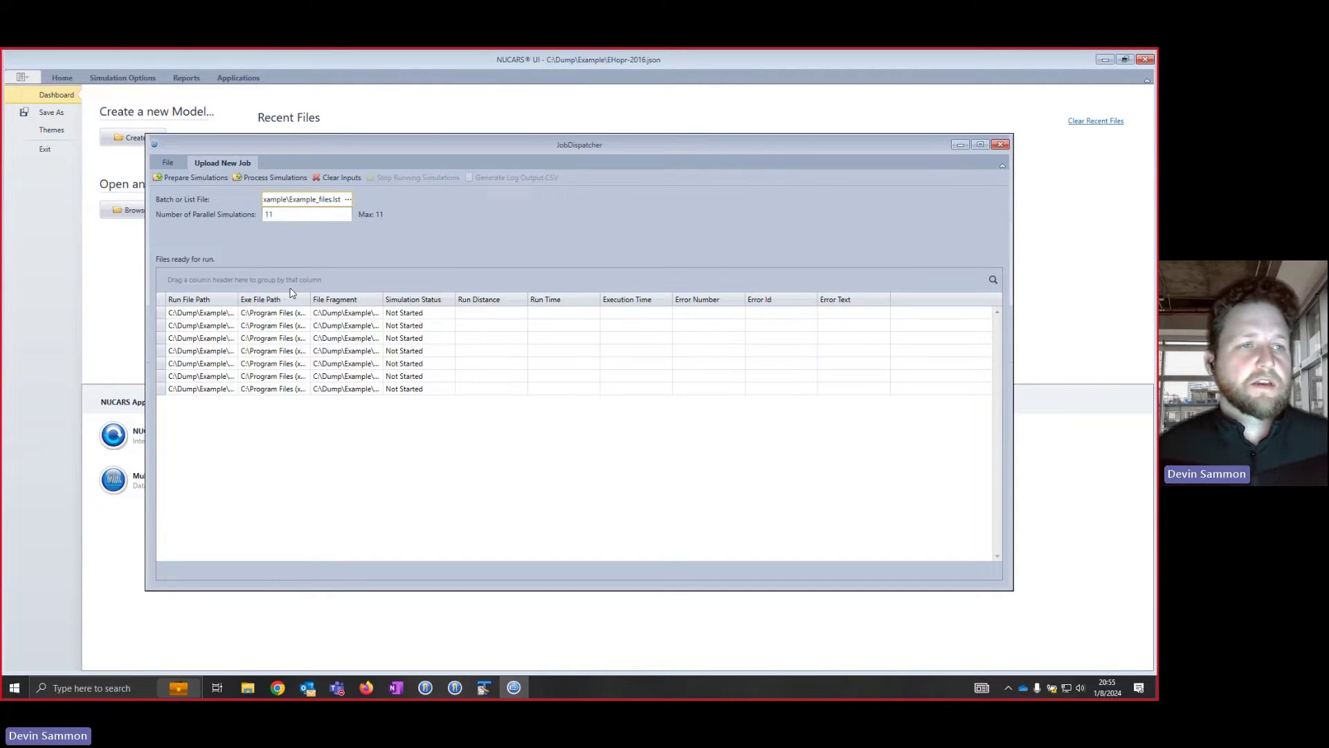
pyautogui.click(280, 178)
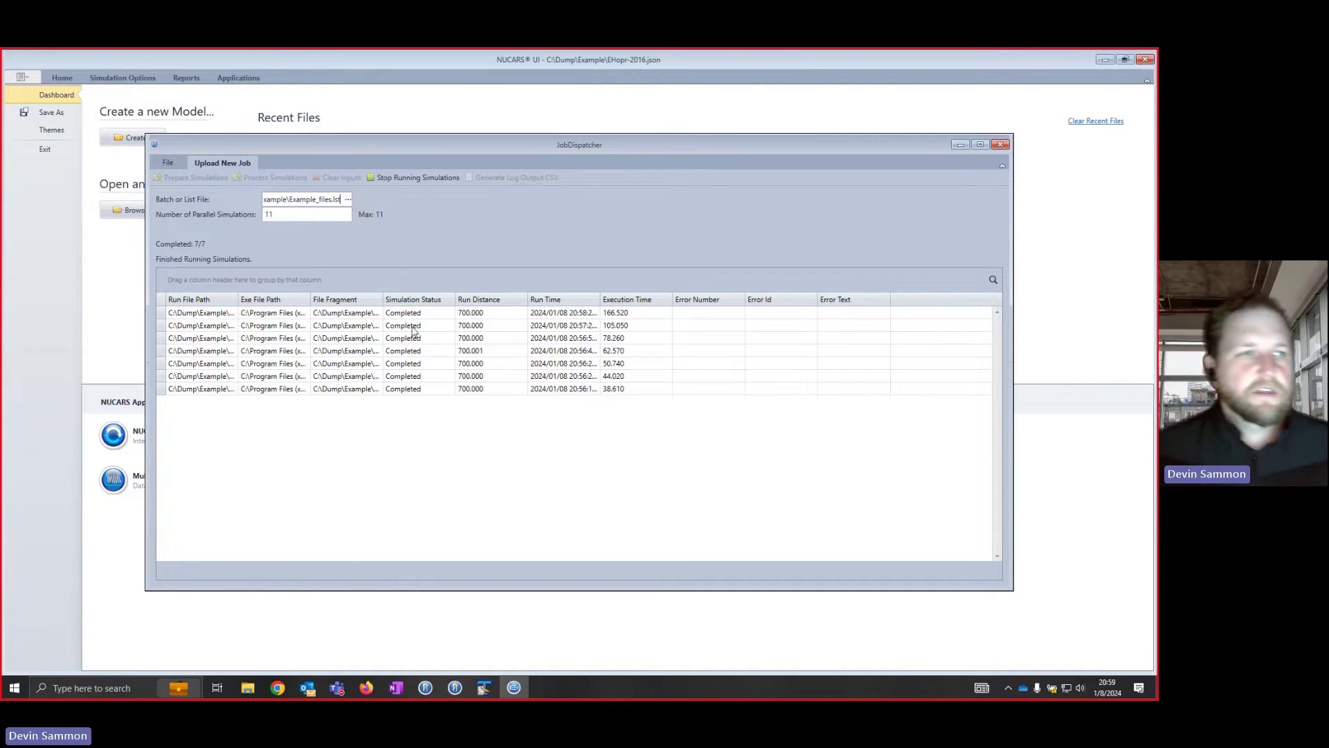
# - Switch to NUCARS UI and open 35_SAMPLE-2016-WRANIMATION.out, acknowledging the duplicate channel and missing body messages
pyautogui.click(438, 59)
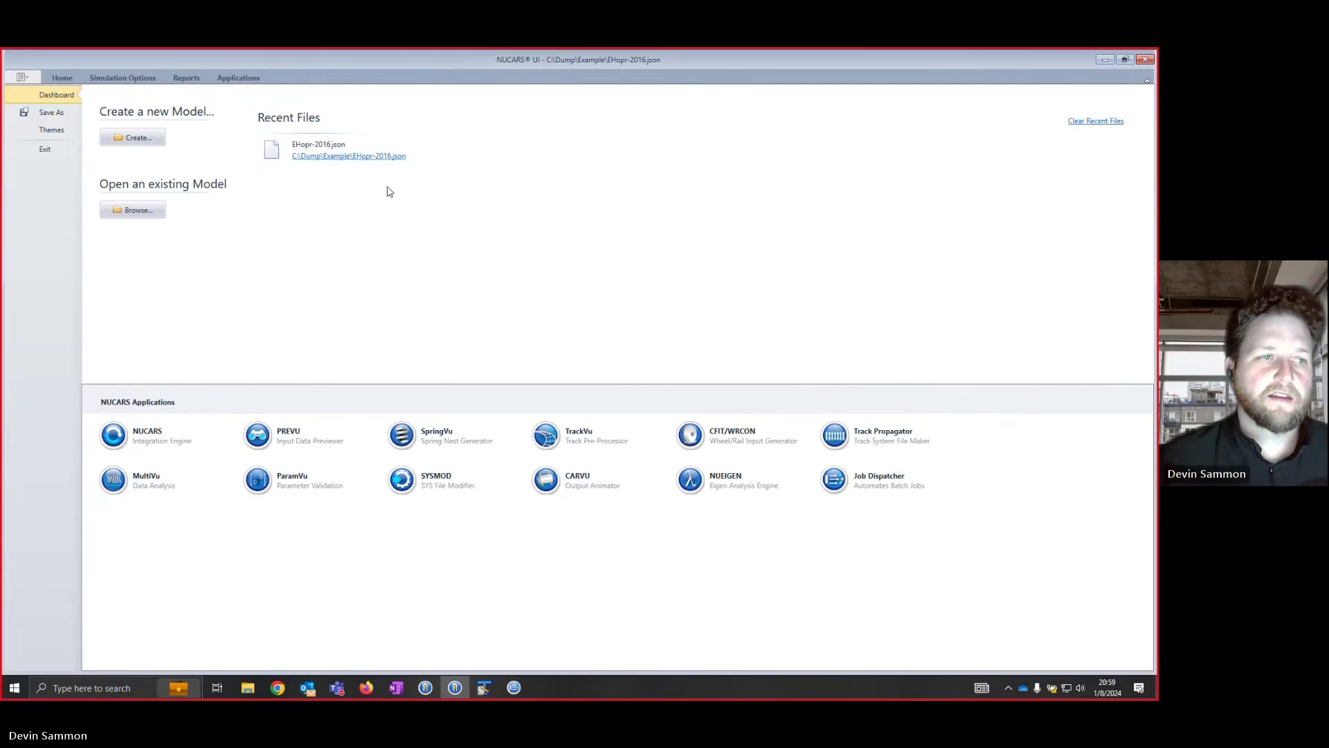
pyautogui.click(138, 210)
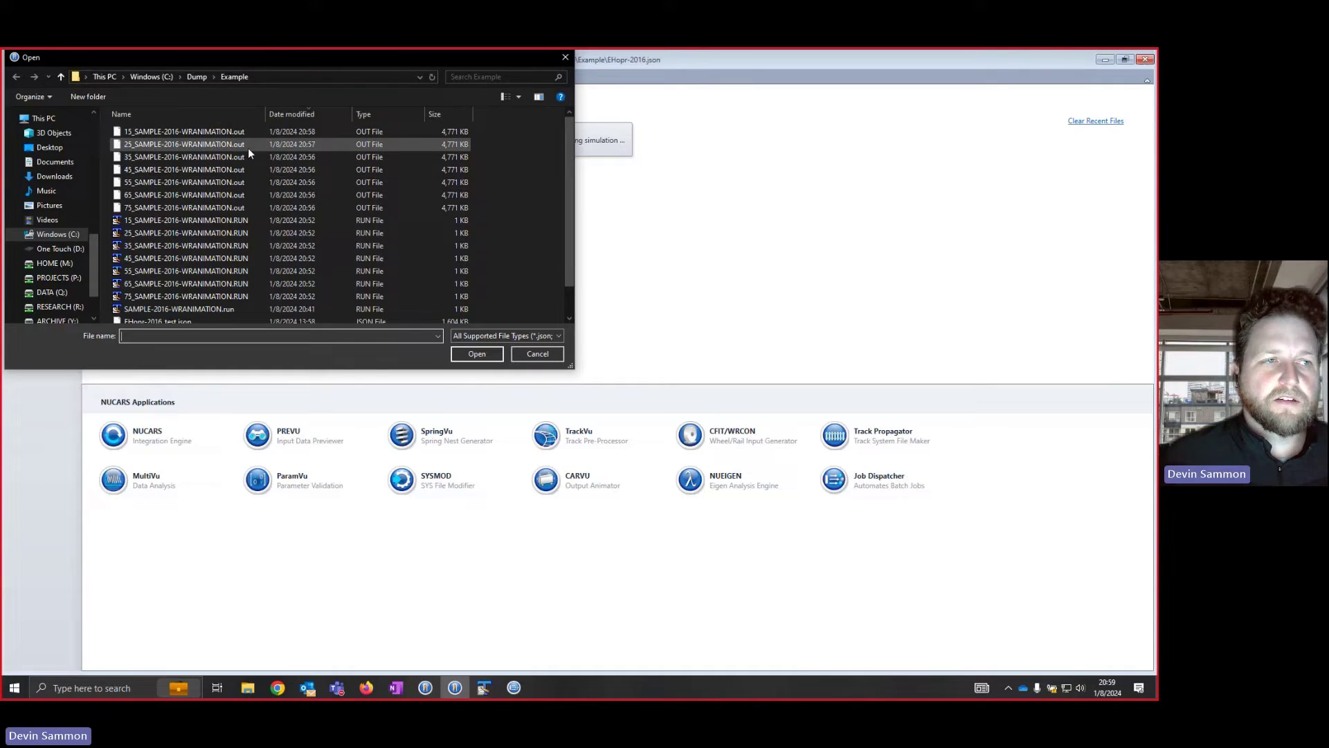
pyautogui.doubleClick(248, 155)
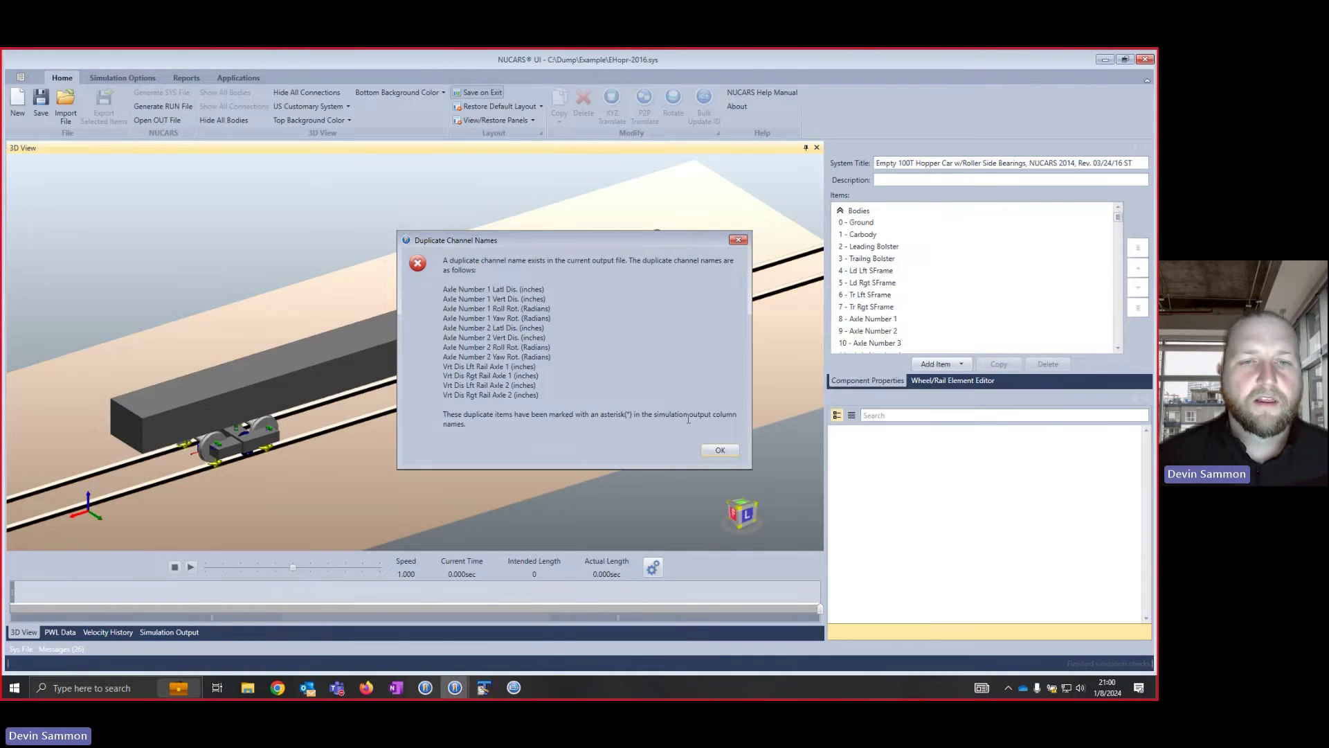
pyautogui.click(706, 454)
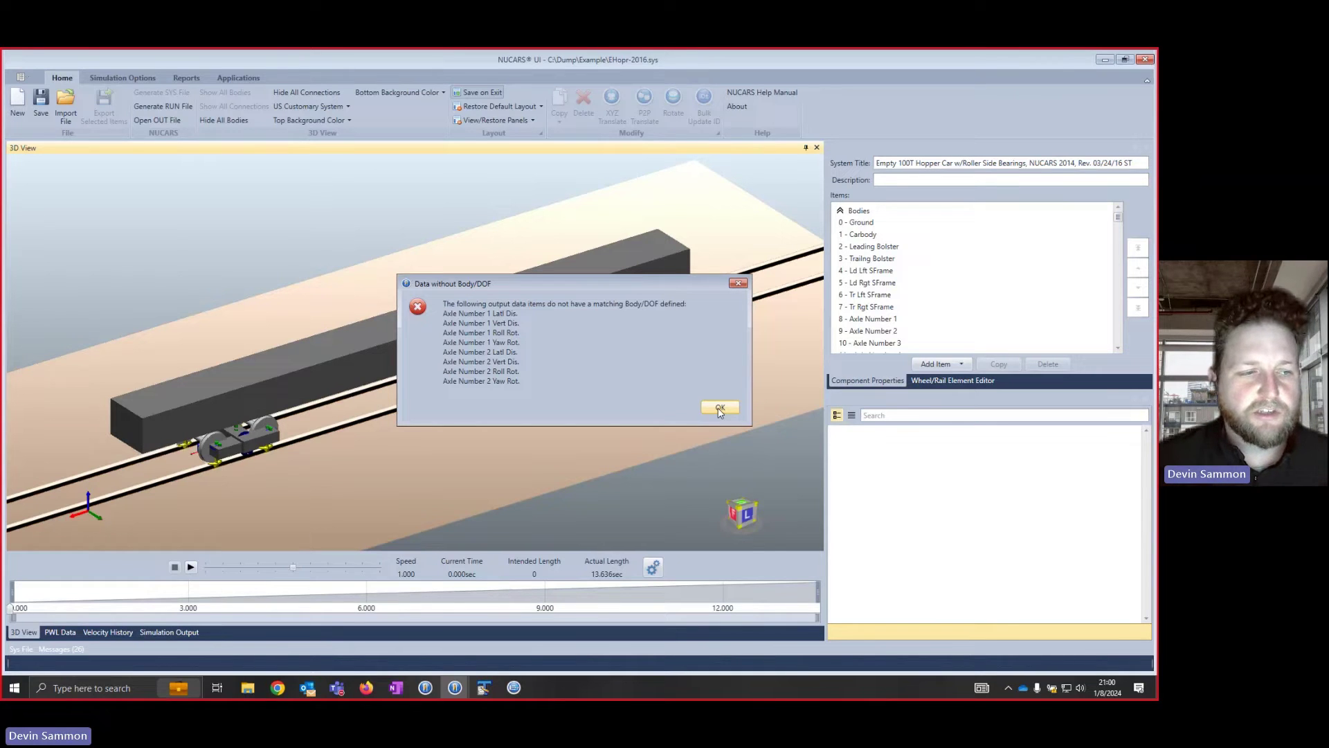
pyautogui.click(720, 409)
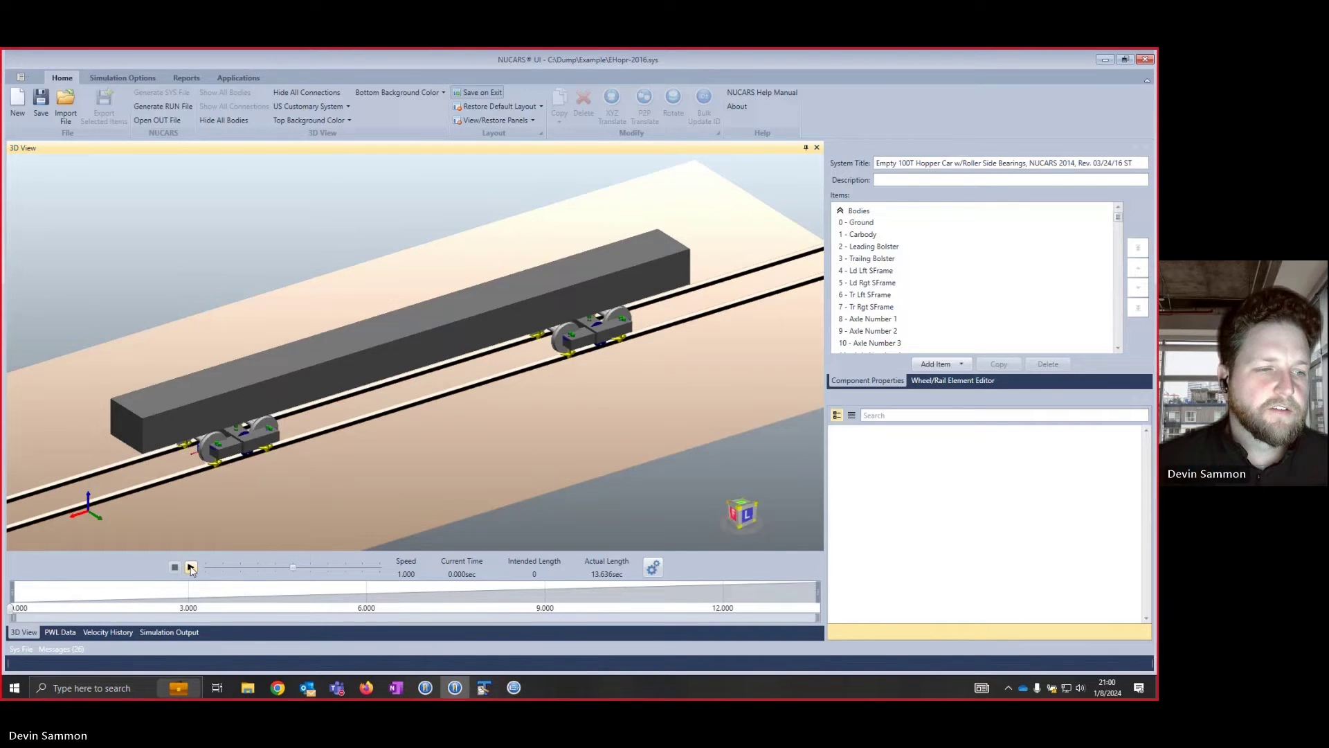
# - Watch the 35 mph simulation animation from the front with a close view of the wheels and car body
pyautogui.click(732, 514)
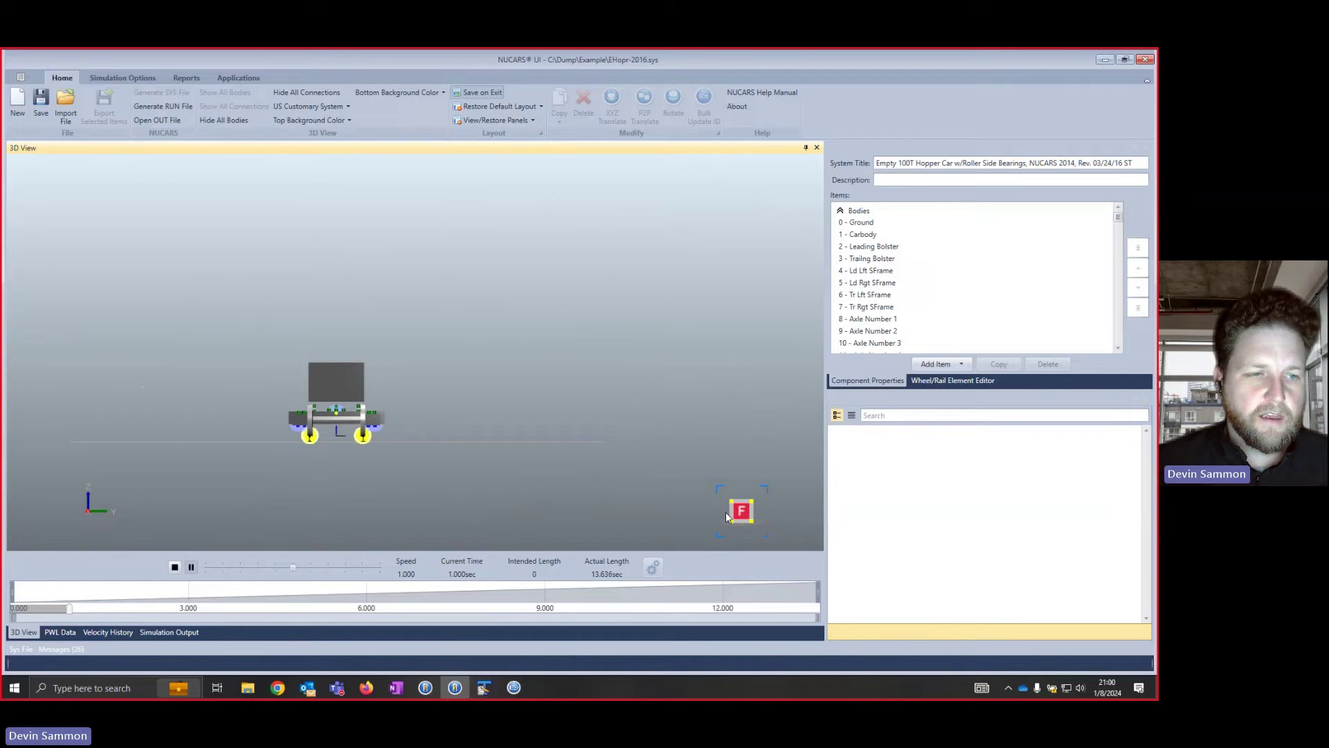
pyautogui.scroll(5, 341, 417)
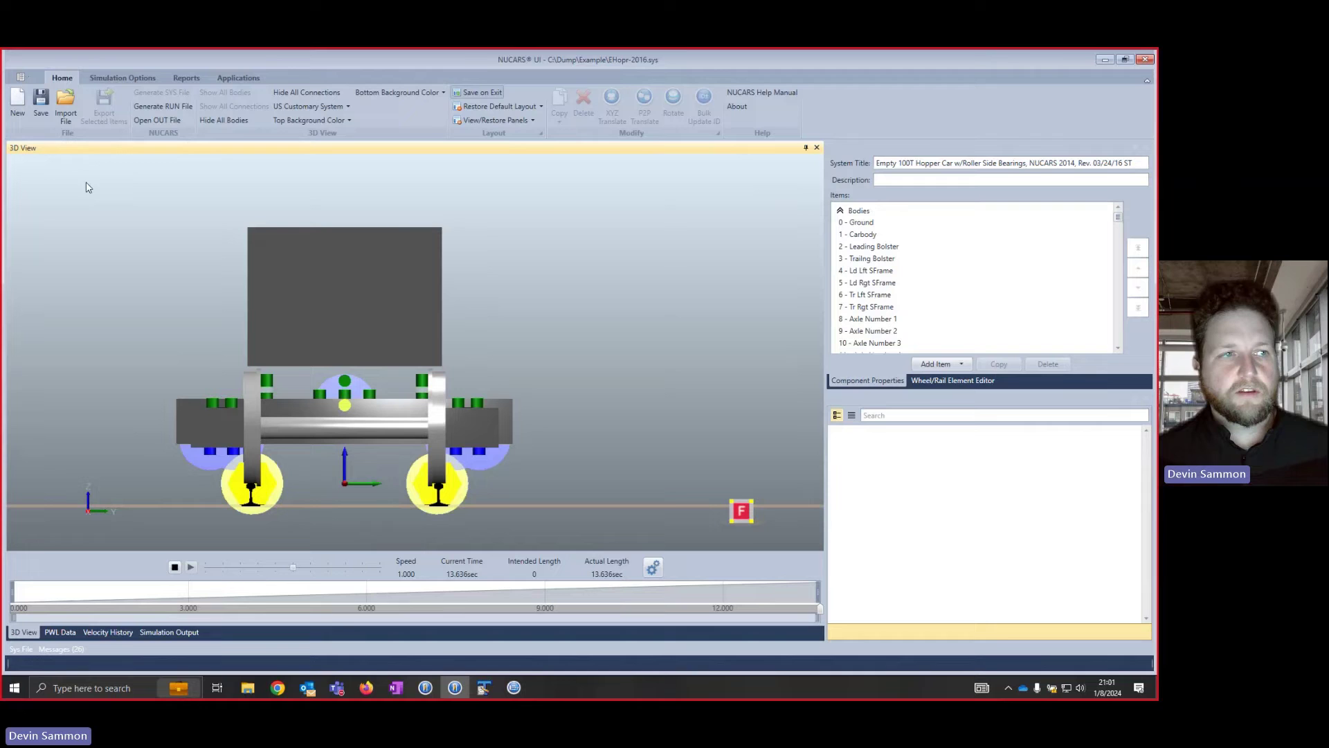
# - Open the output file 55_SAMPLE-2016-WRANIMATION.out and acknowledge the channel name and body data messages
pyautogui.click(33, 80)
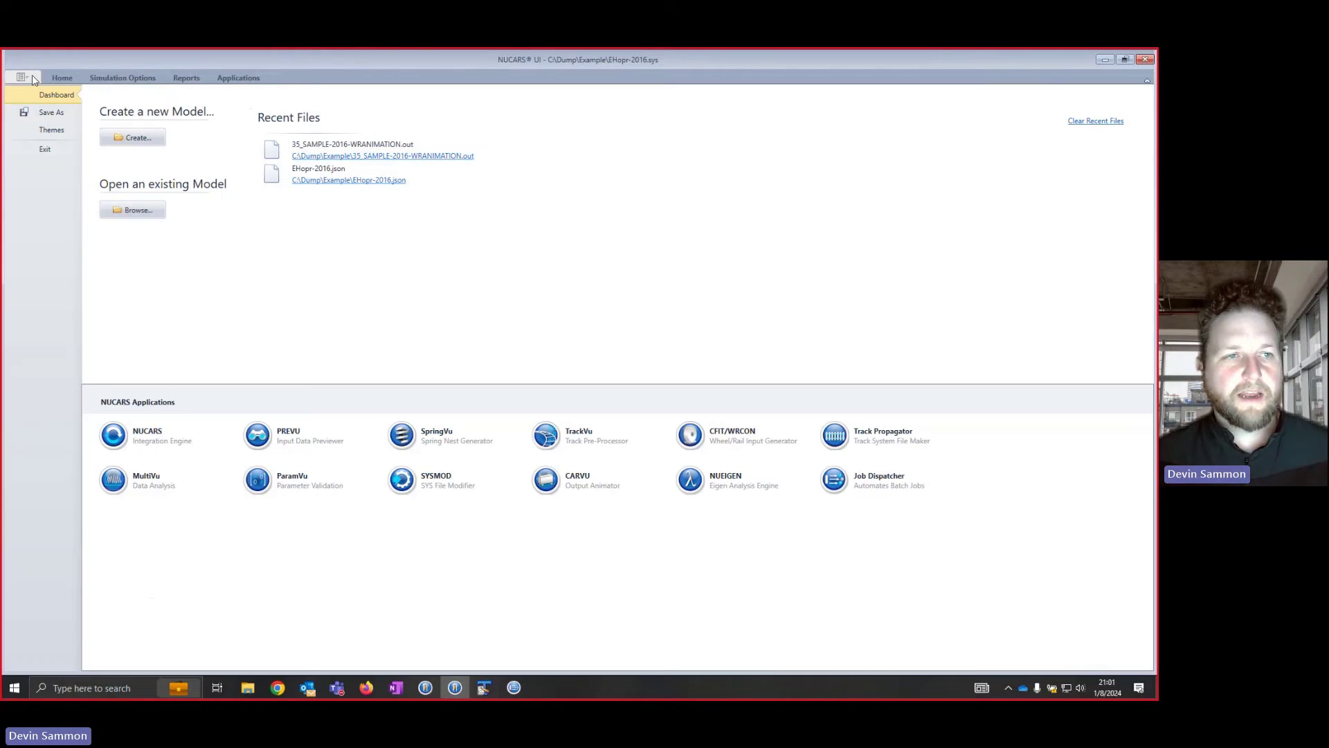
pyautogui.click(135, 212)
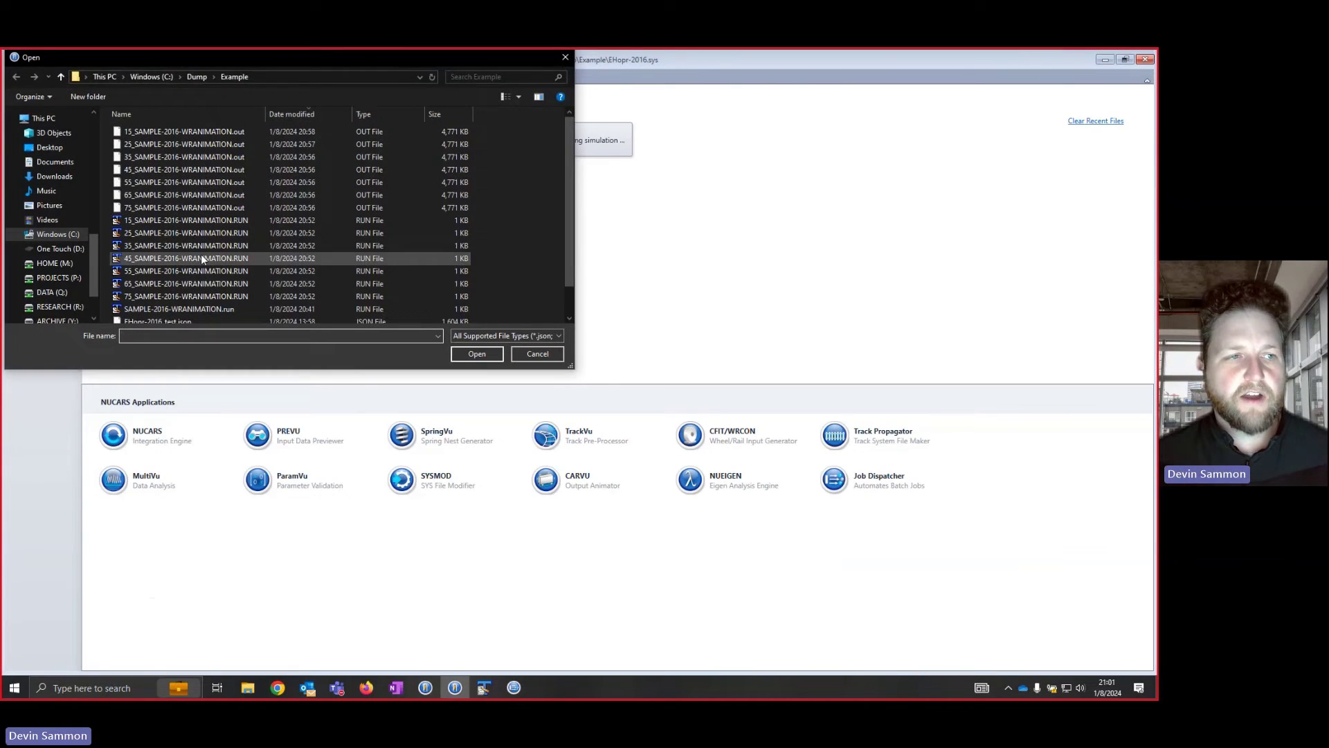
pyautogui.doubleClick(188, 187)
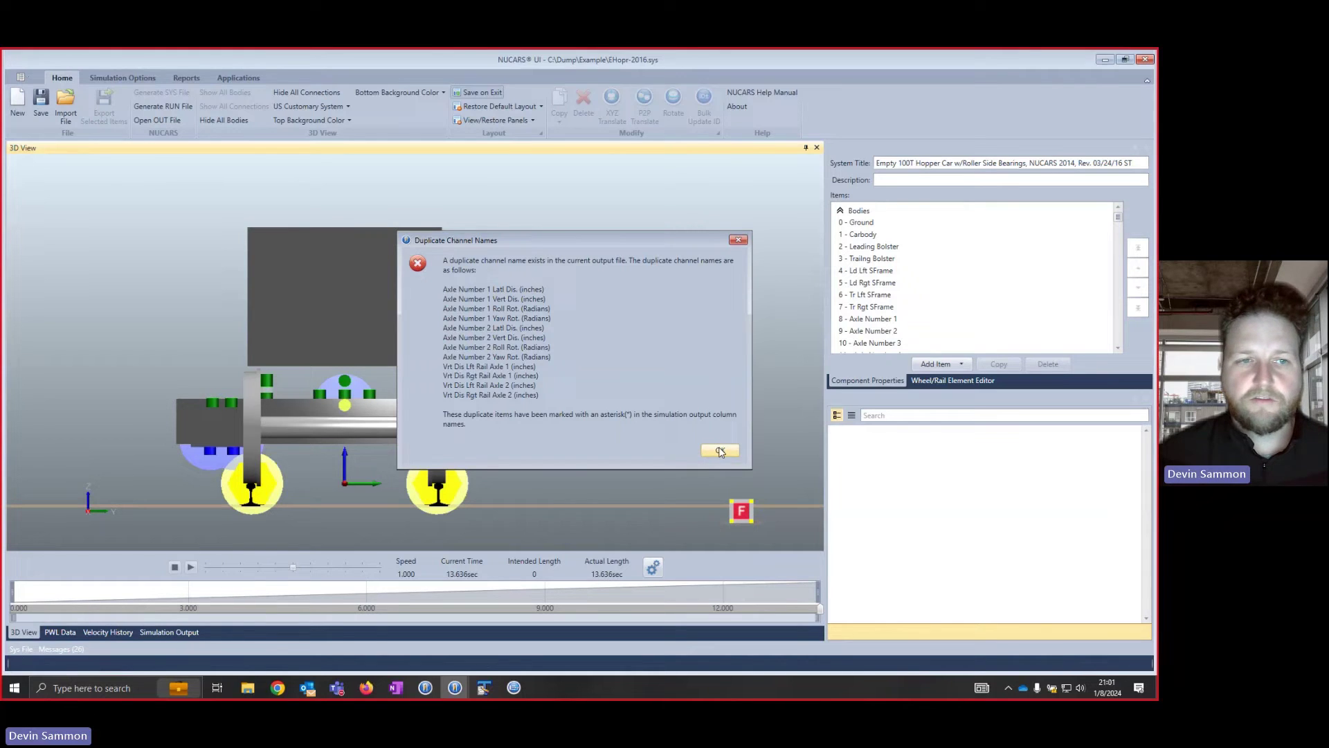
pyautogui.click(720, 450)
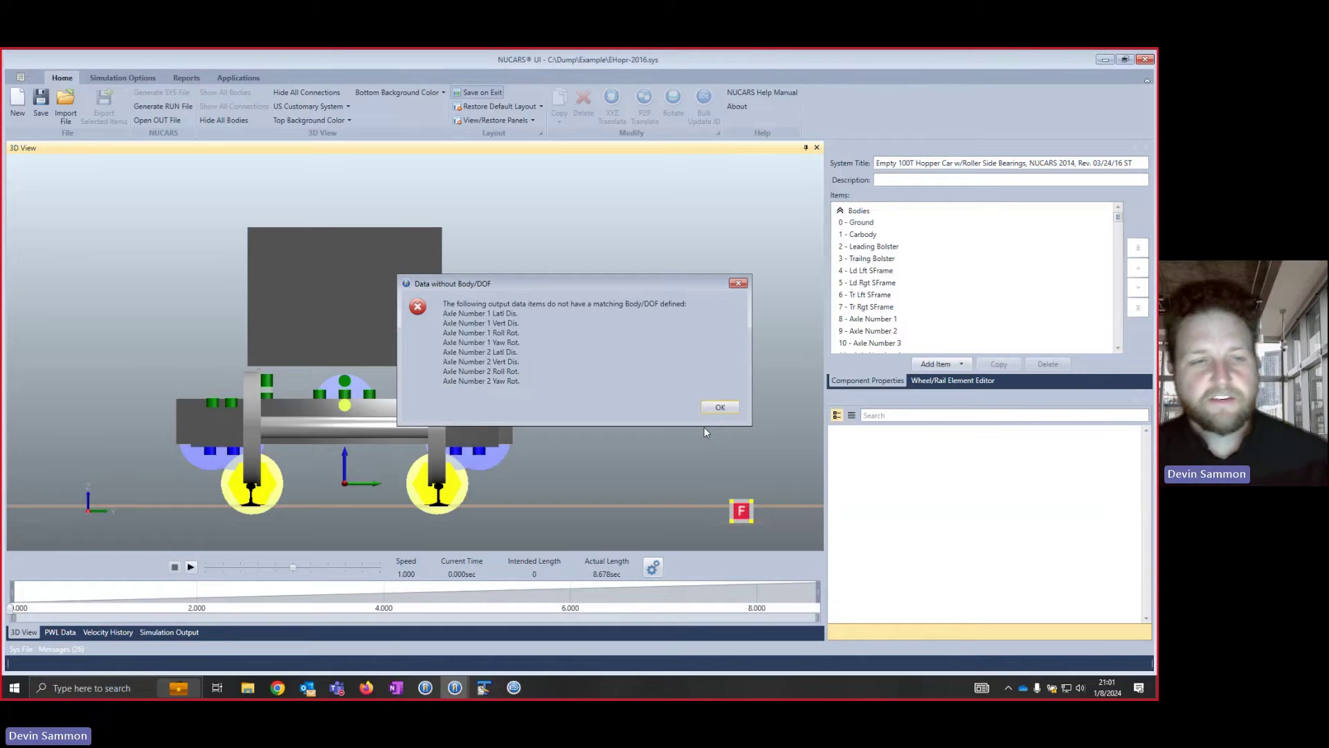
pyautogui.click(711, 409)
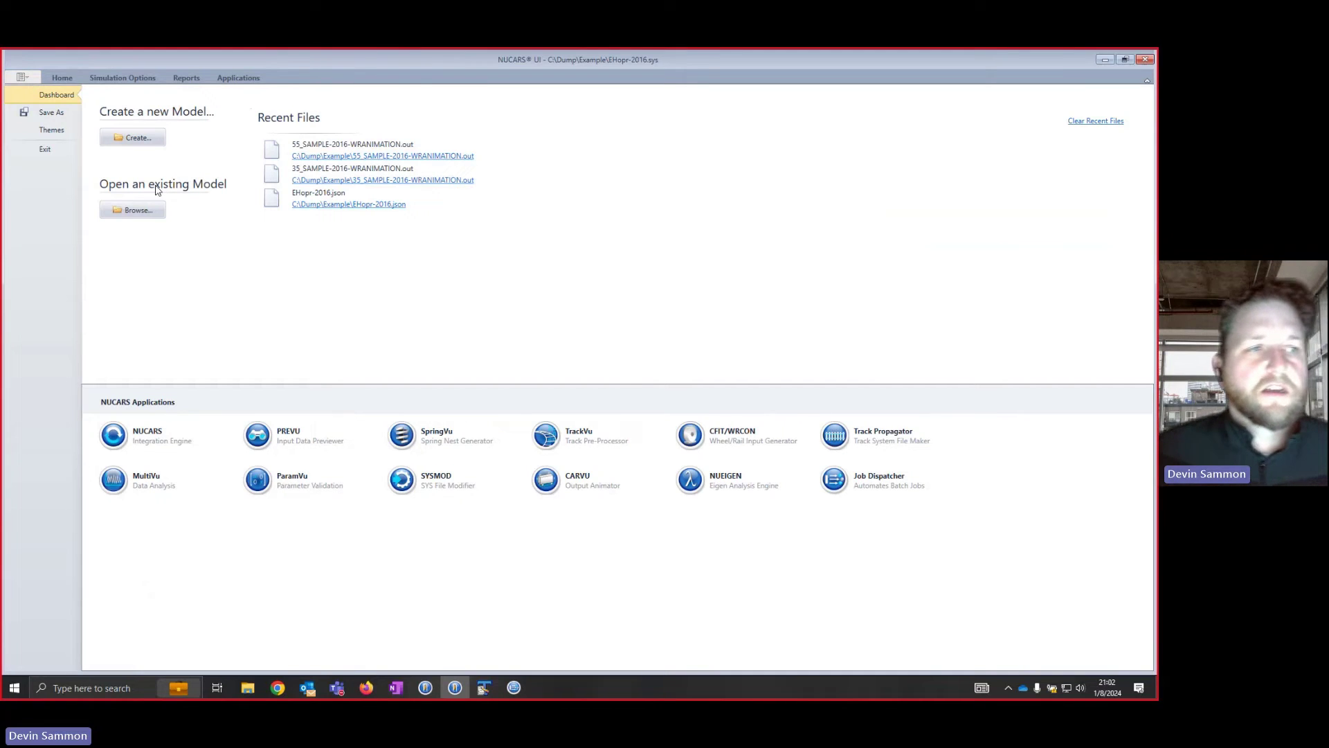
# - Browse for an existing model and open EHopr-2016.json from the Example folder
pyautogui.click(133, 210)
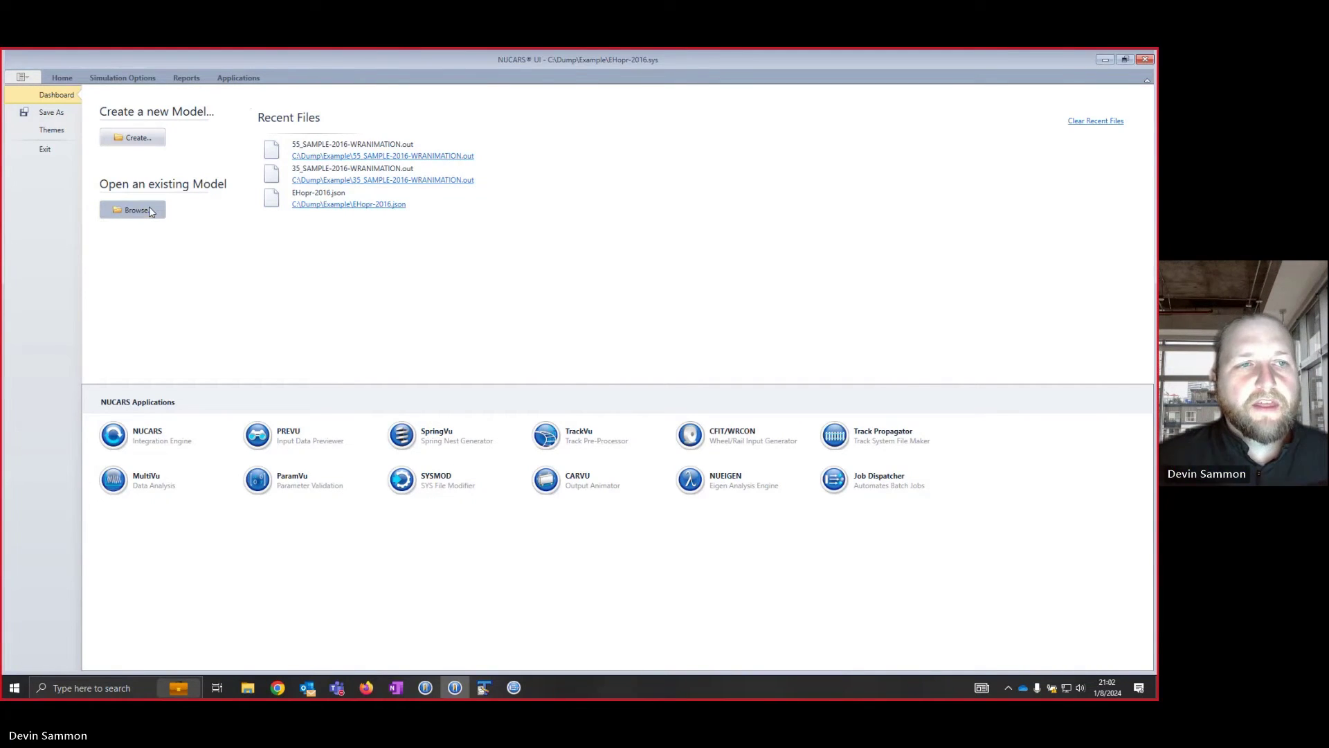
pyautogui.scroll(-1, 219, 231)
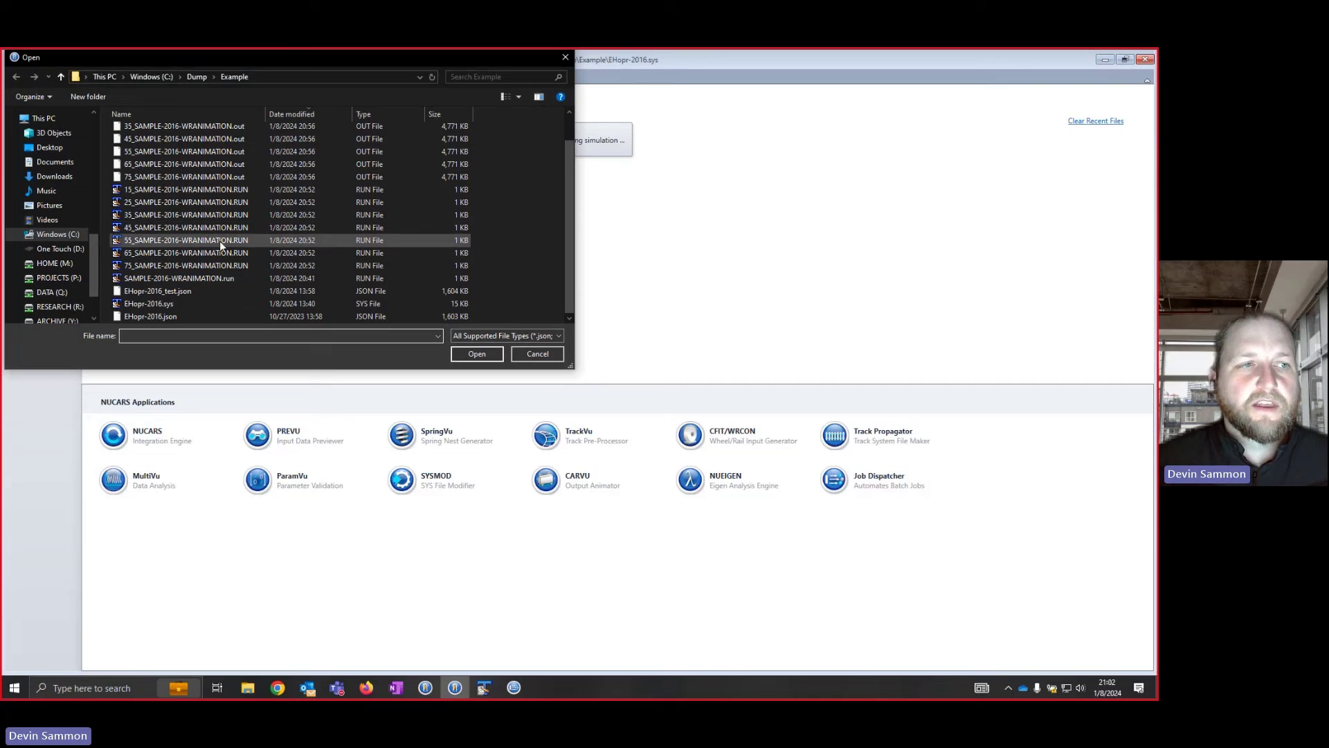
pyautogui.doubleClick(203, 316)
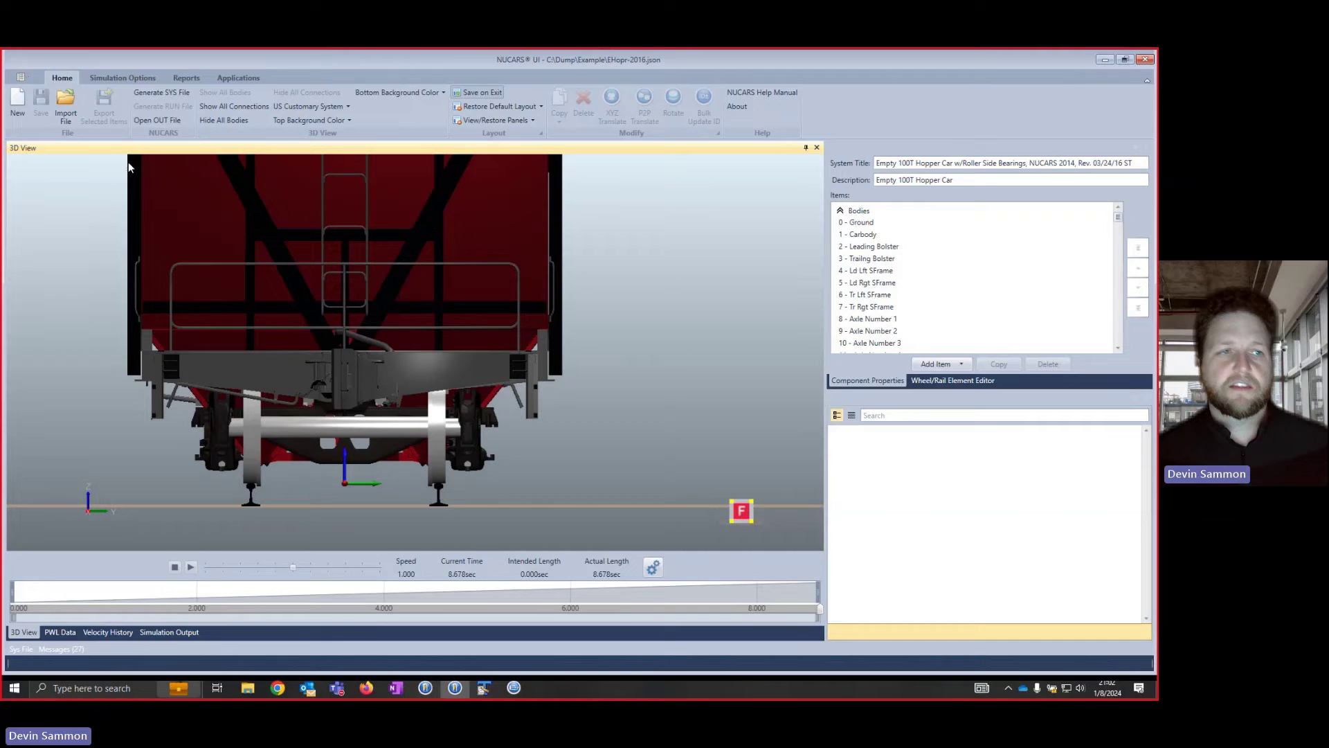
# - Load the output file 35_SAMPLE-2016-WRANIMATION.out onto the hopper car model, acknowledge the messages, and play its animation
pyautogui.click(137, 125)
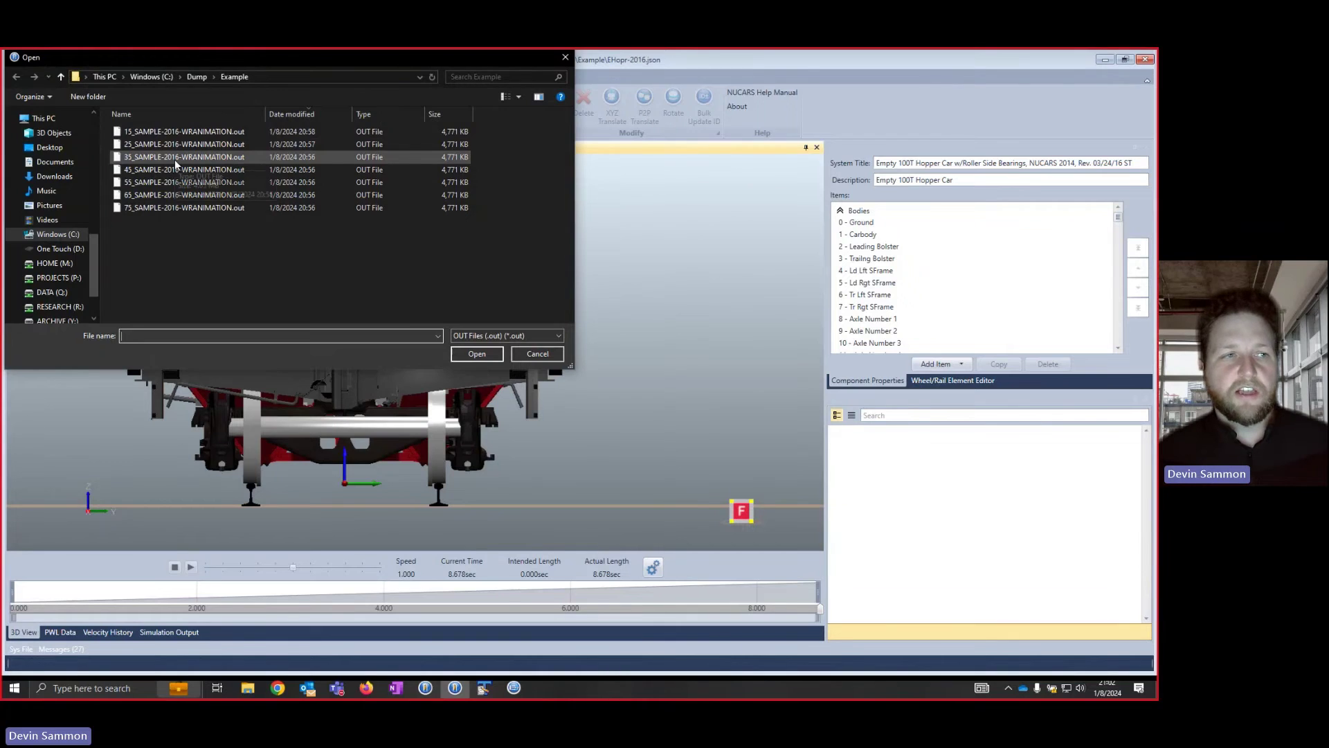
pyautogui.doubleClick(175, 159)
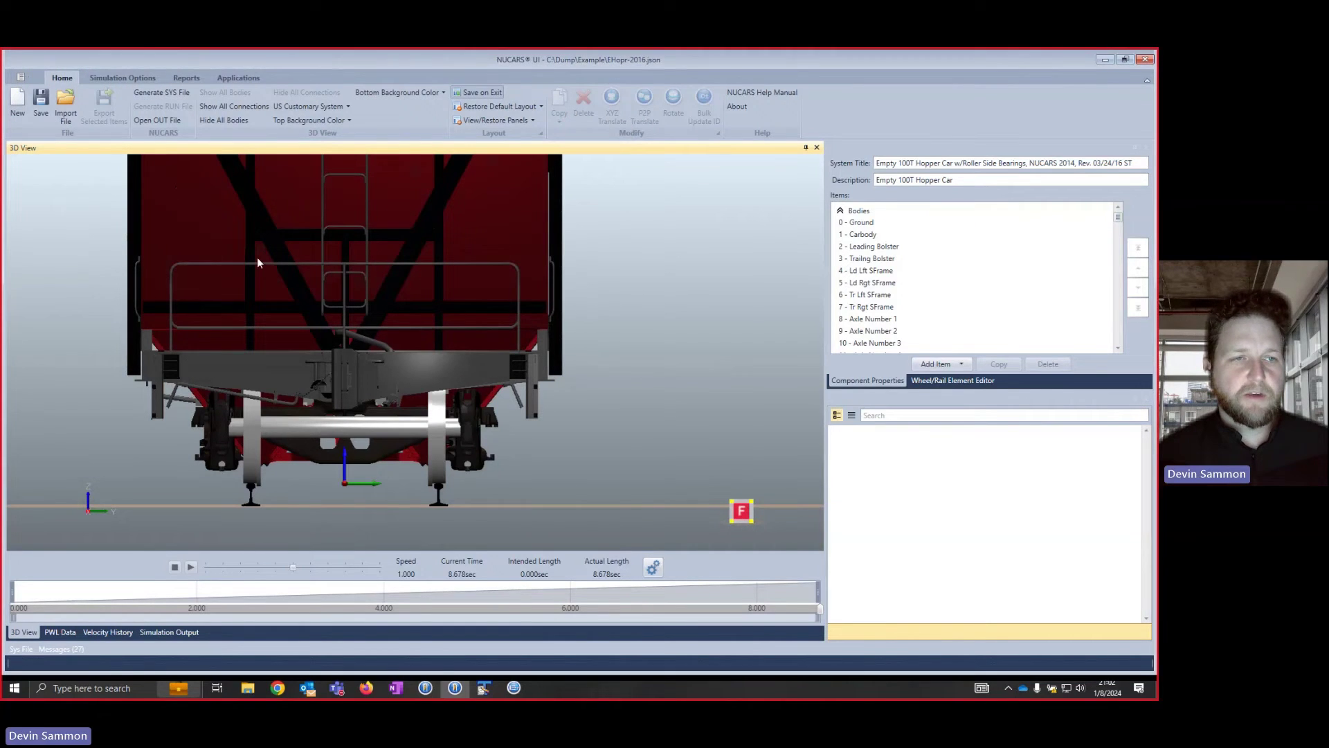
pyautogui.click(731, 449)
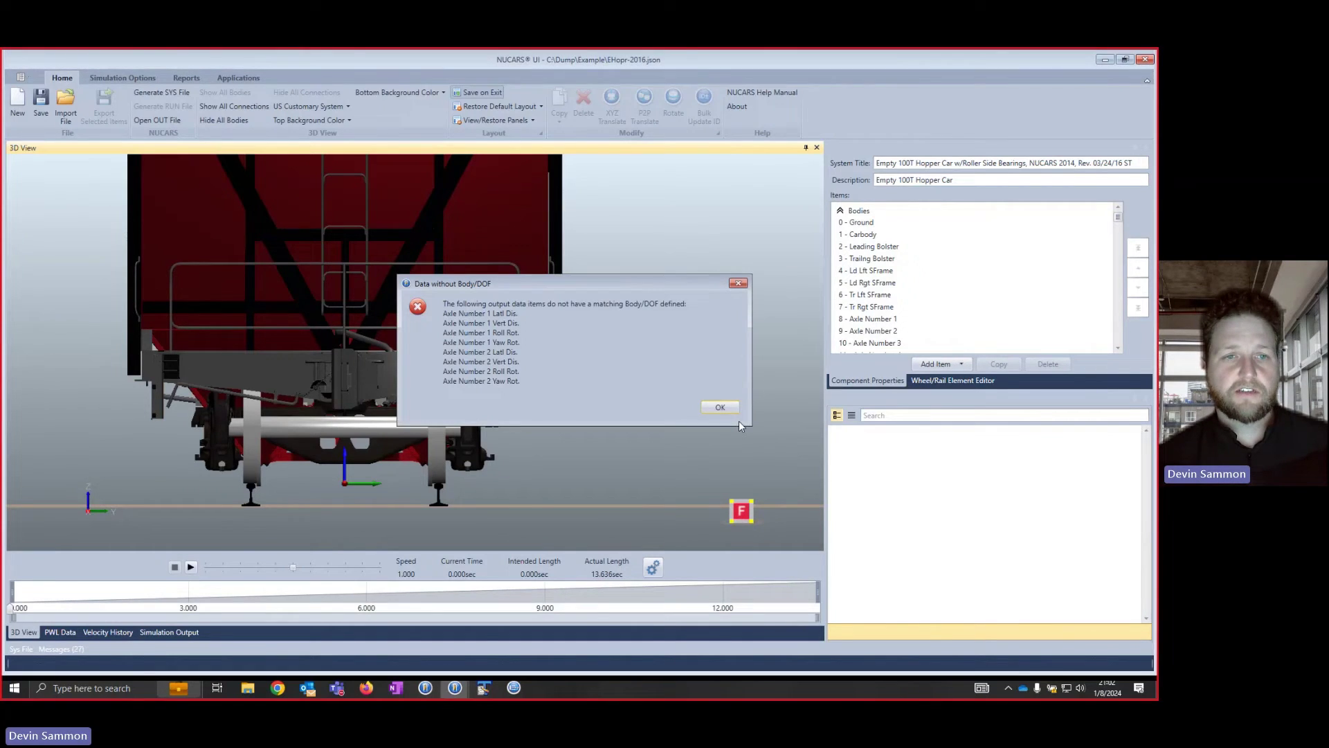
pyautogui.click(720, 408)
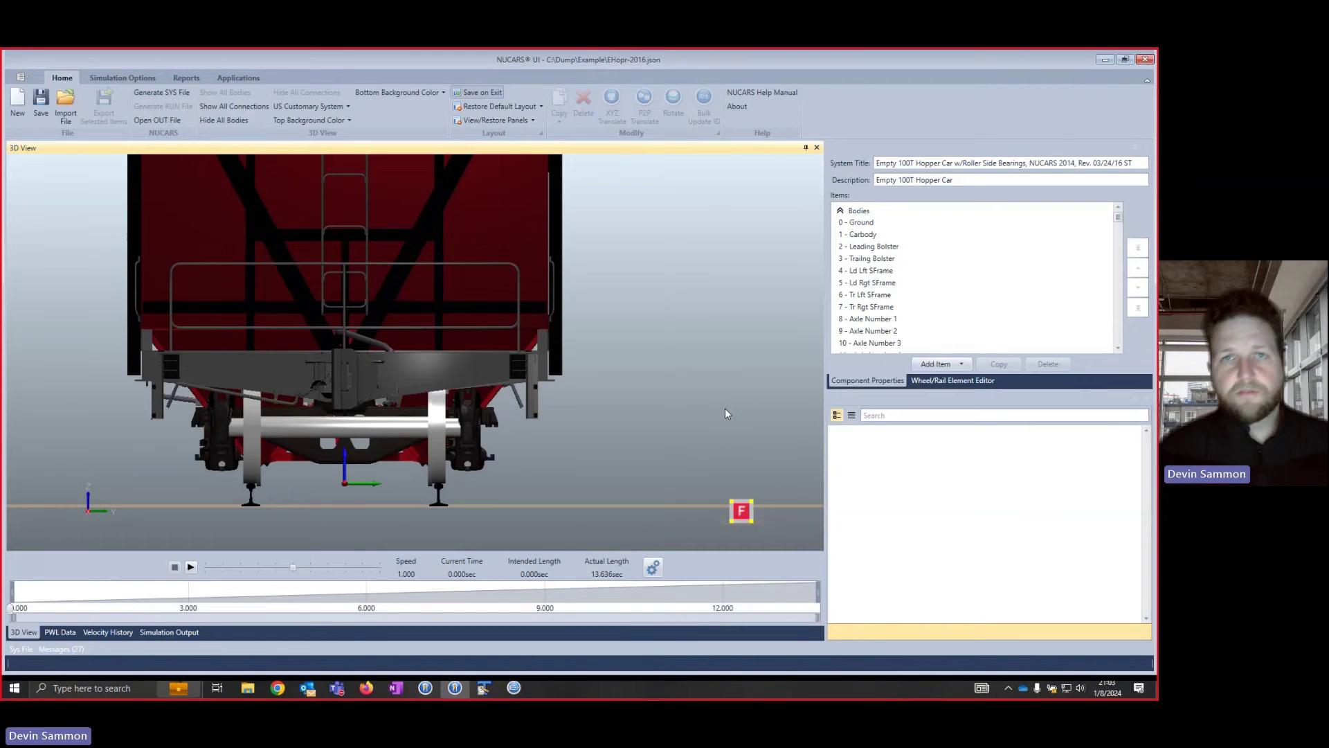
pyautogui.click(193, 565)
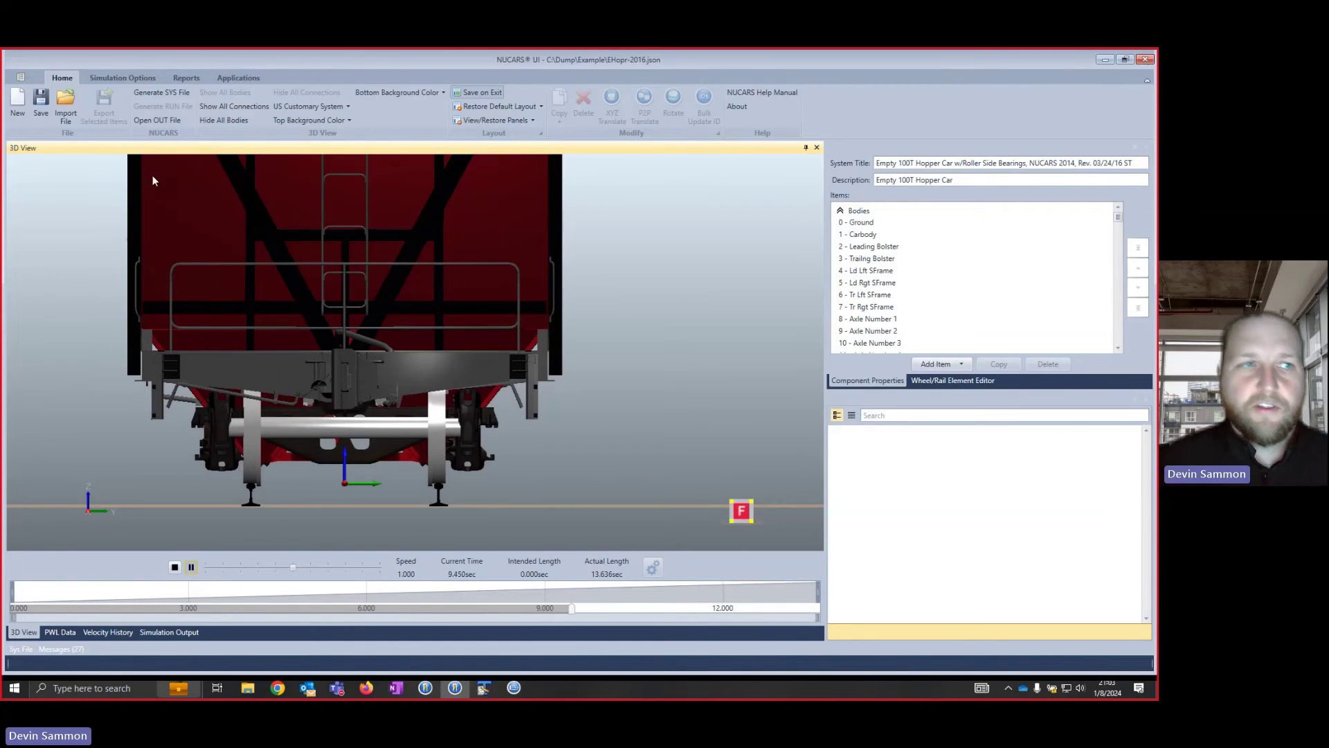
# - Load the output file 65_SAMPLE-2016-WRANIMATION.out onto the same model, acknowledge both messages, and watch its animation
pyautogui.click(165, 119)
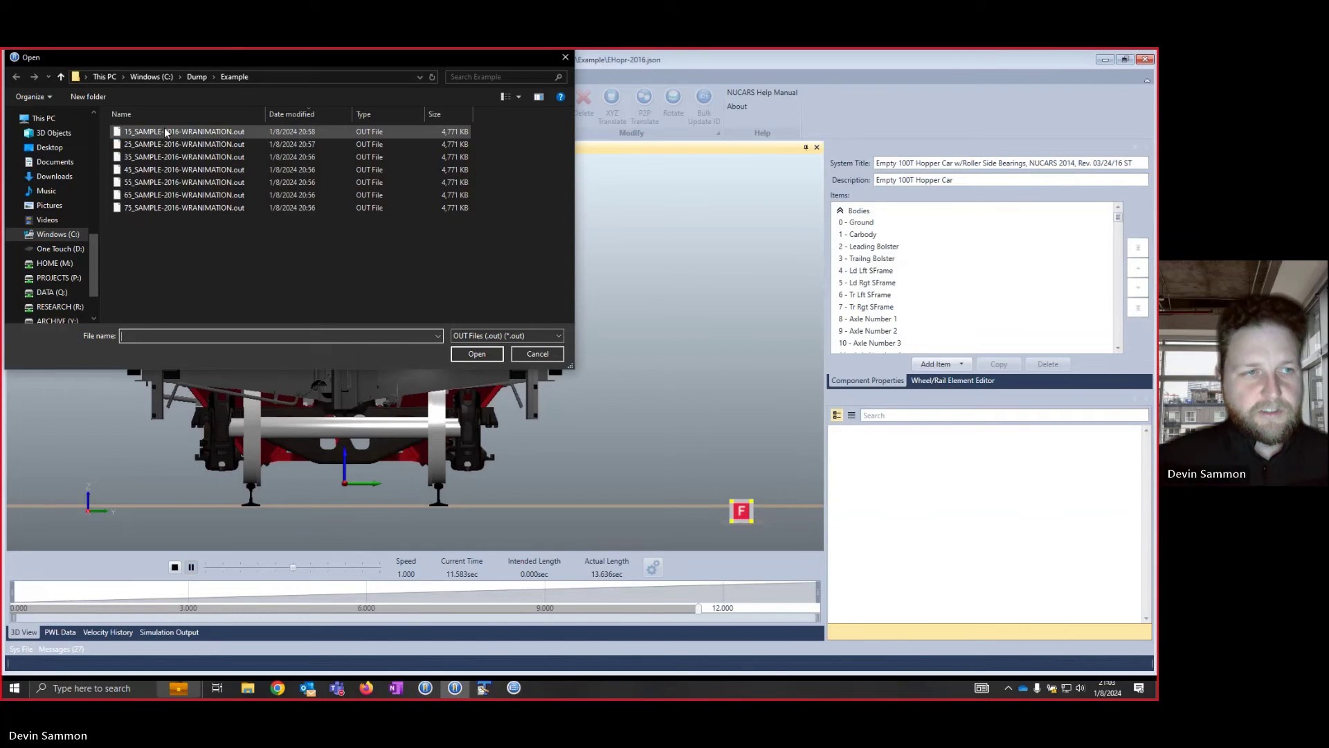
pyautogui.doubleClick(172, 195)
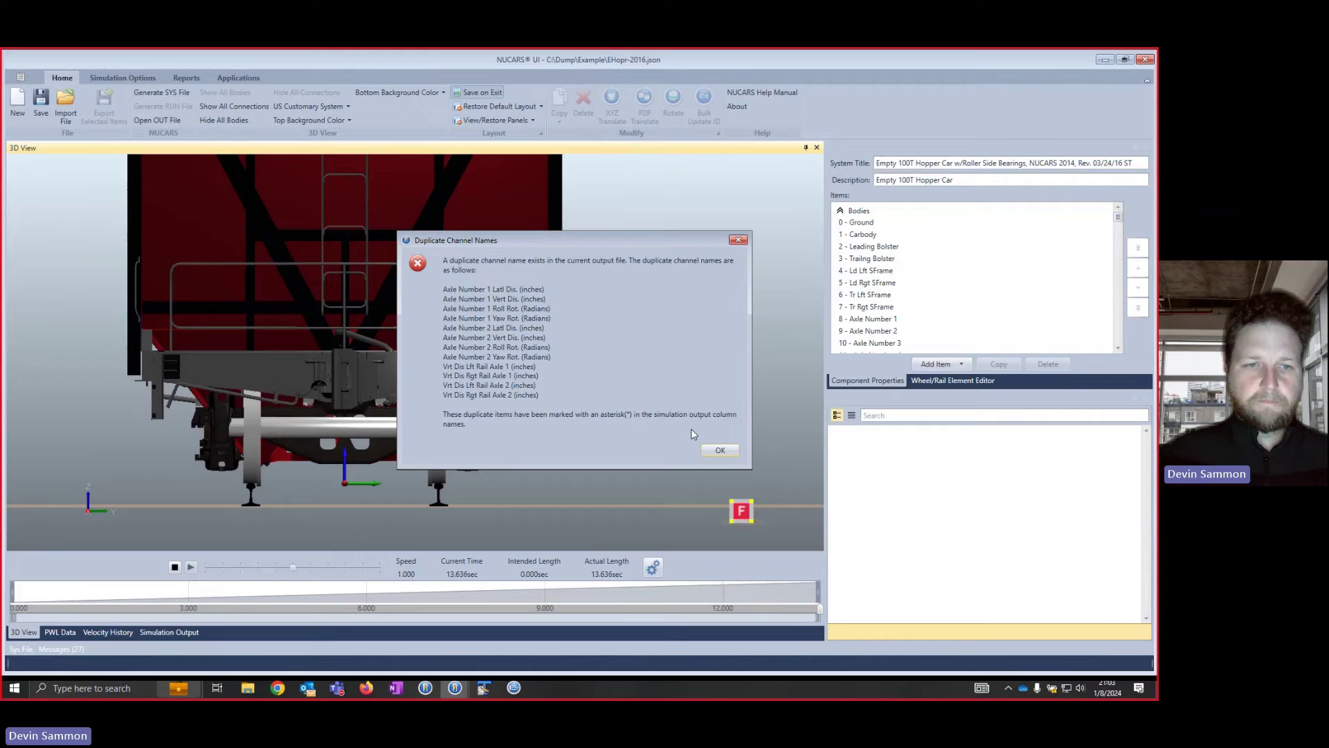
pyautogui.click(724, 450)
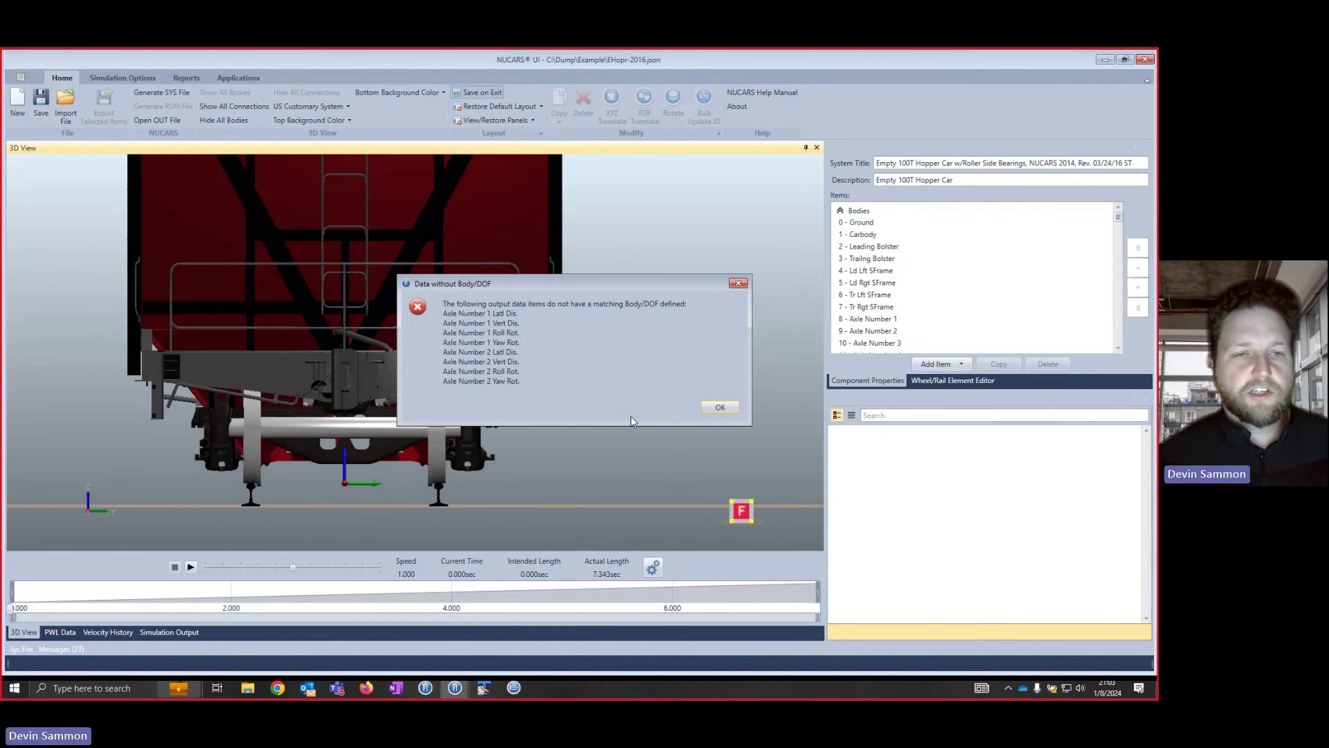
pyautogui.click(701, 409)
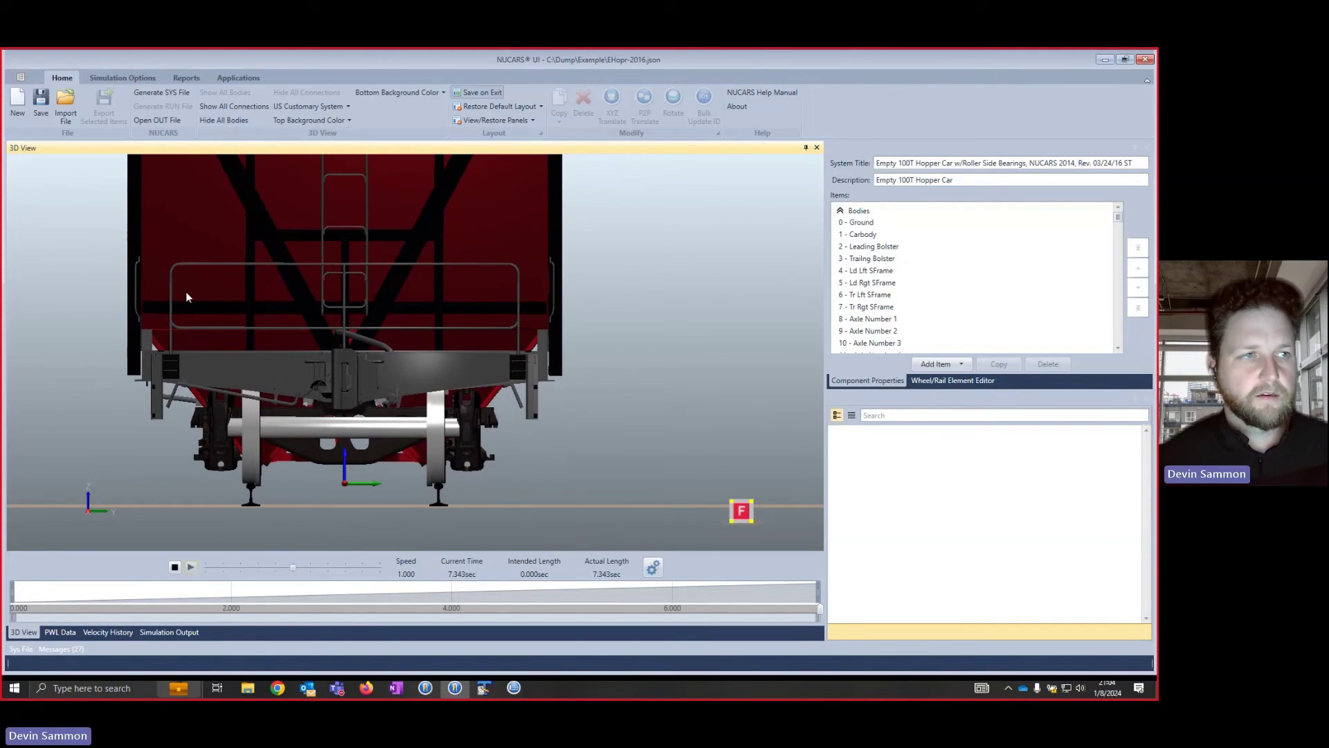
# - Open 55_SAMPLE-2016-WRANIMATION.out as an existing model from the dashboard and acknowledge the duplicate channel and missing body messages
pyautogui.click(21, 77)
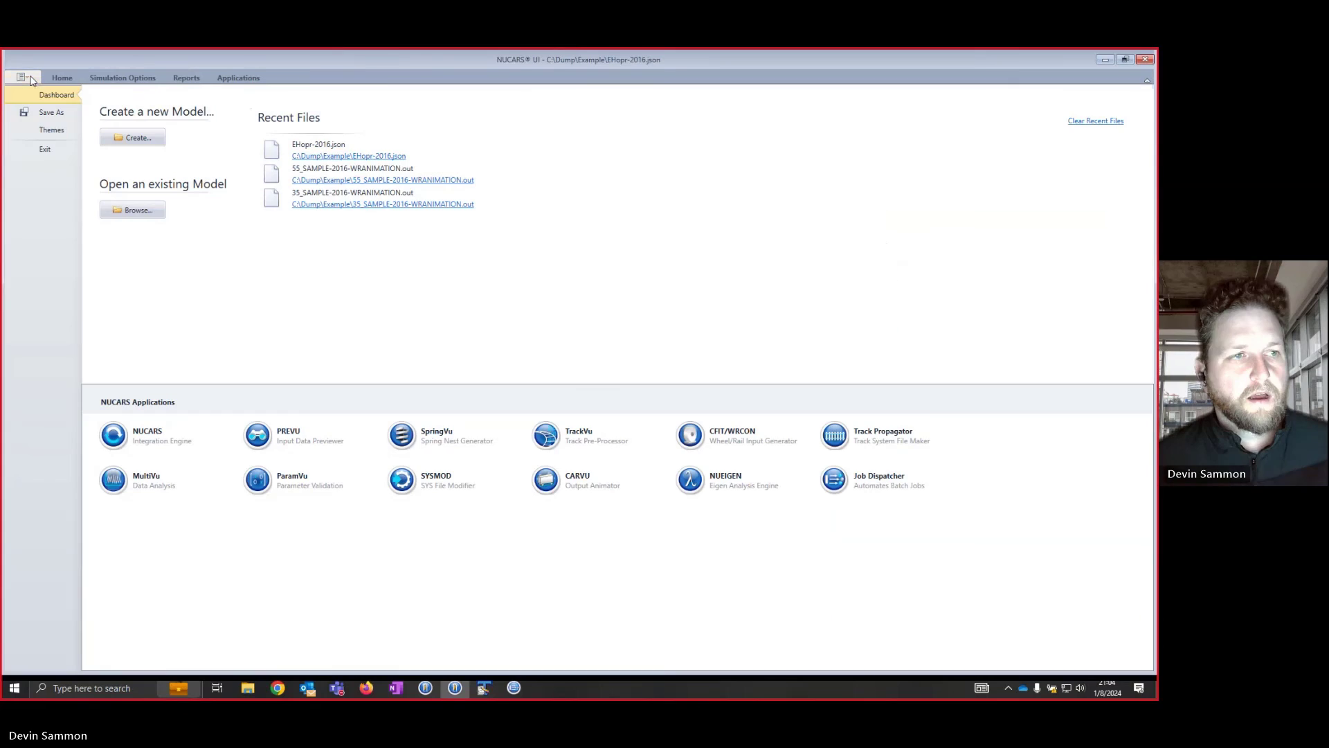
pyautogui.click(154, 209)
pyautogui.click(612, 383)
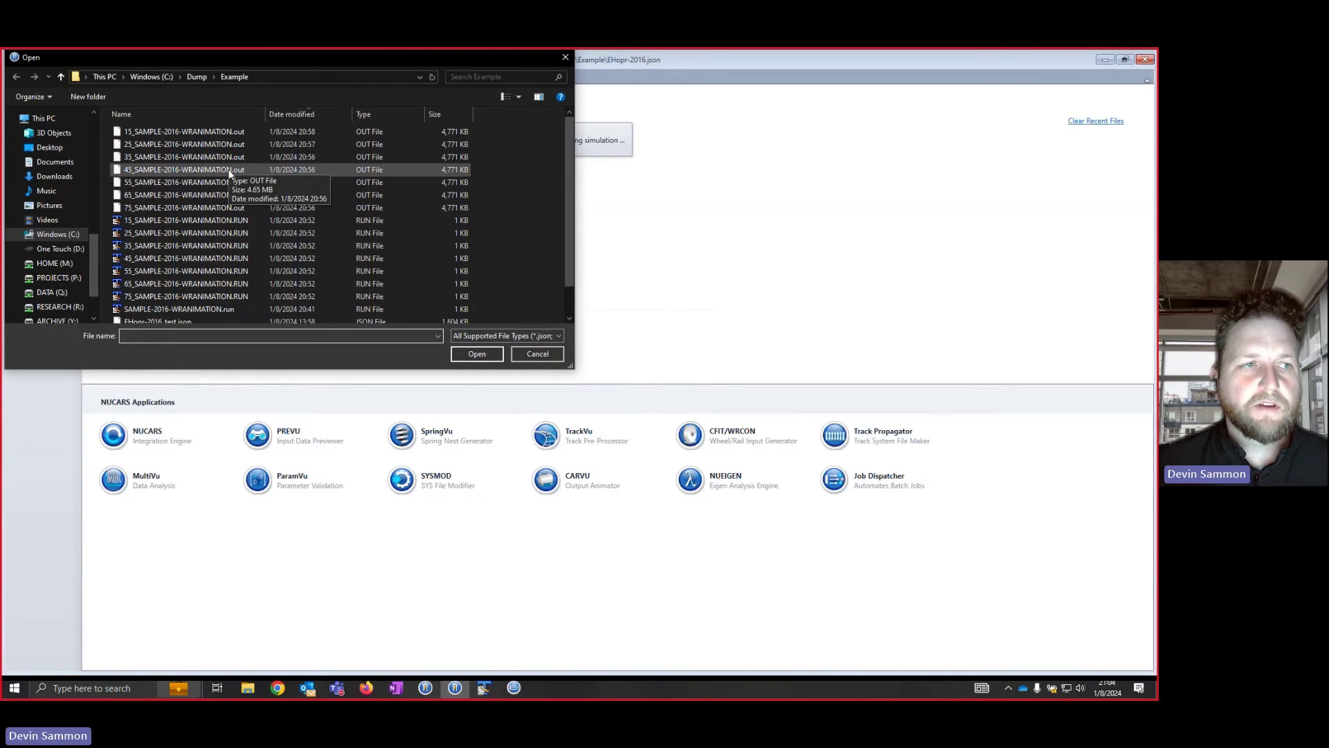
pyautogui.doubleClick(223, 181)
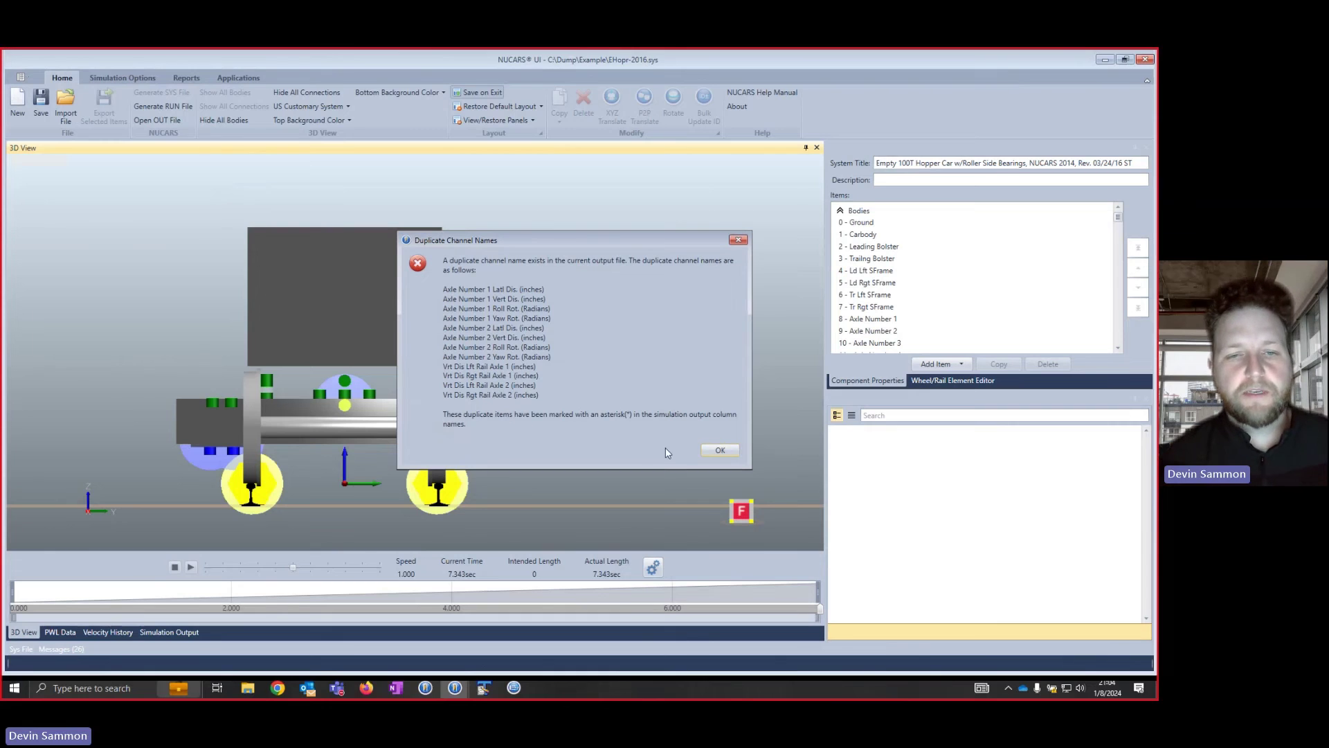
pyautogui.click(718, 451)
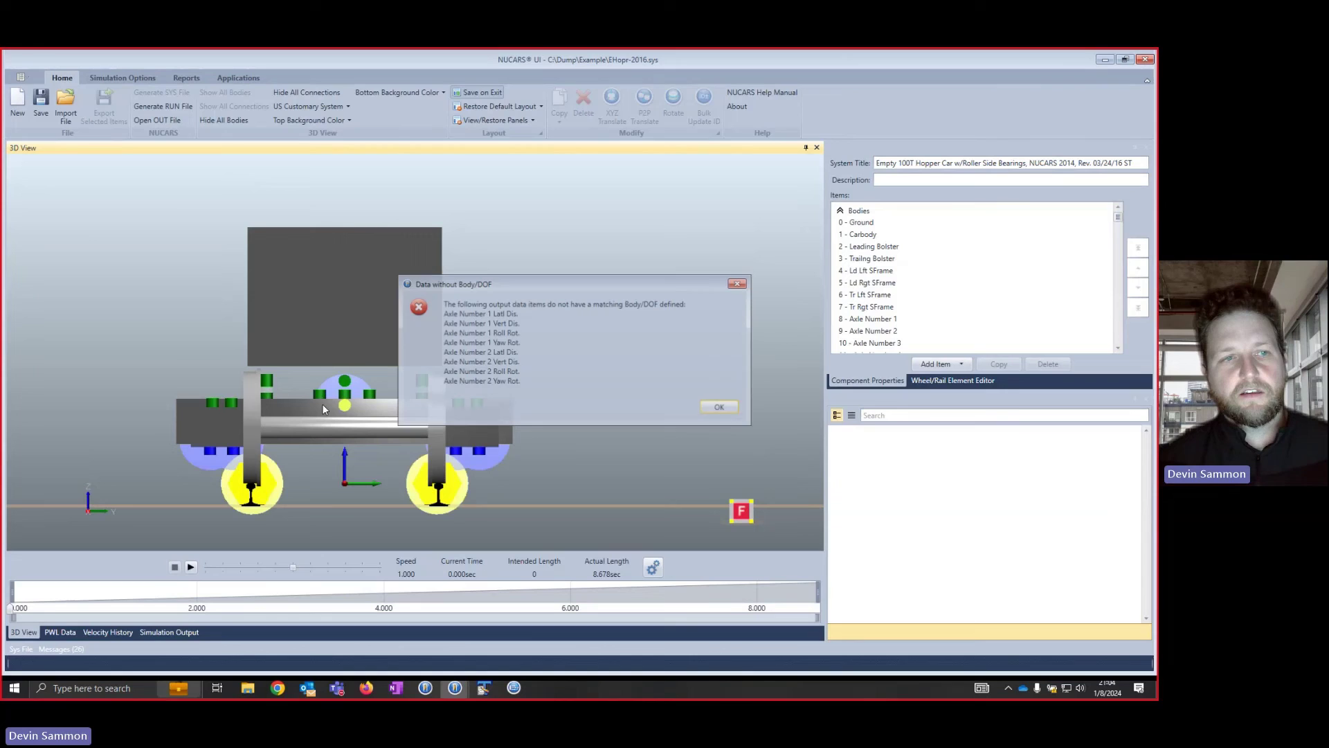
pyautogui.click(727, 408)
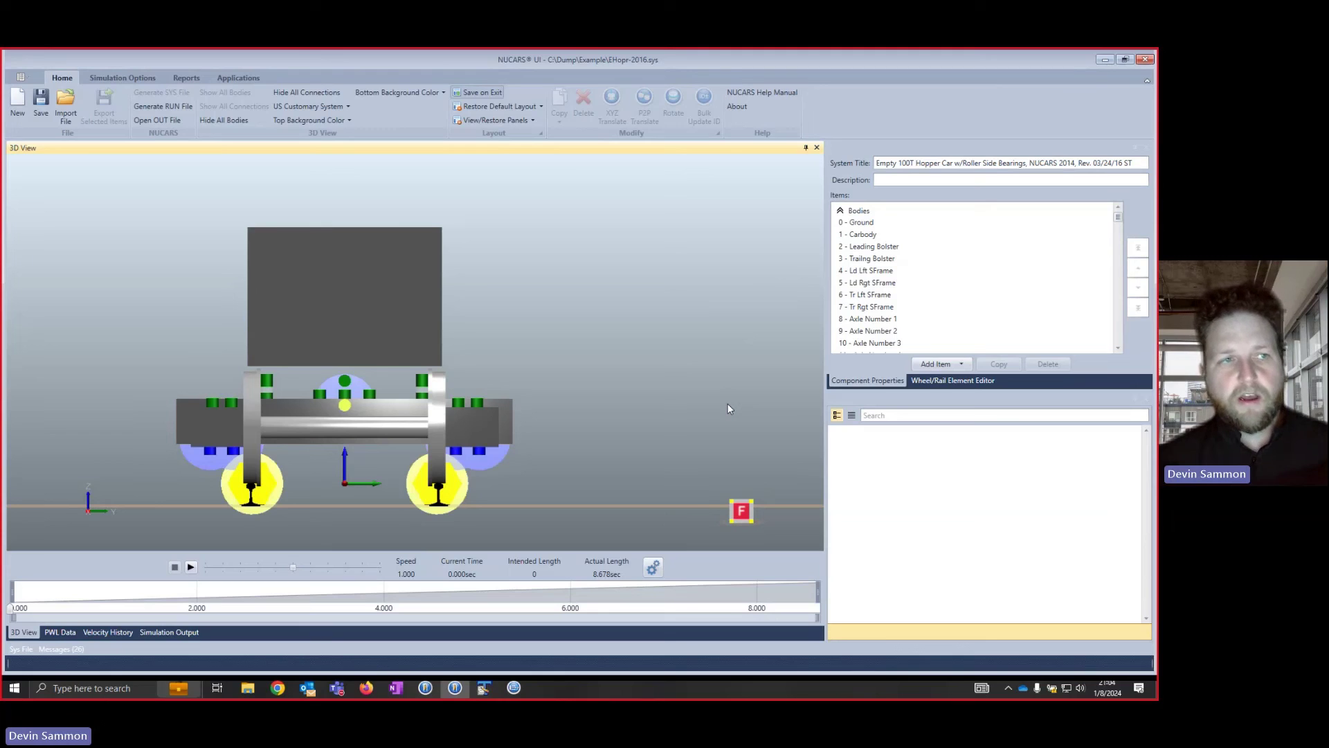
# - Open the run file generation settings for the loaded 55 mph simulation
pyautogui.click(145, 108)
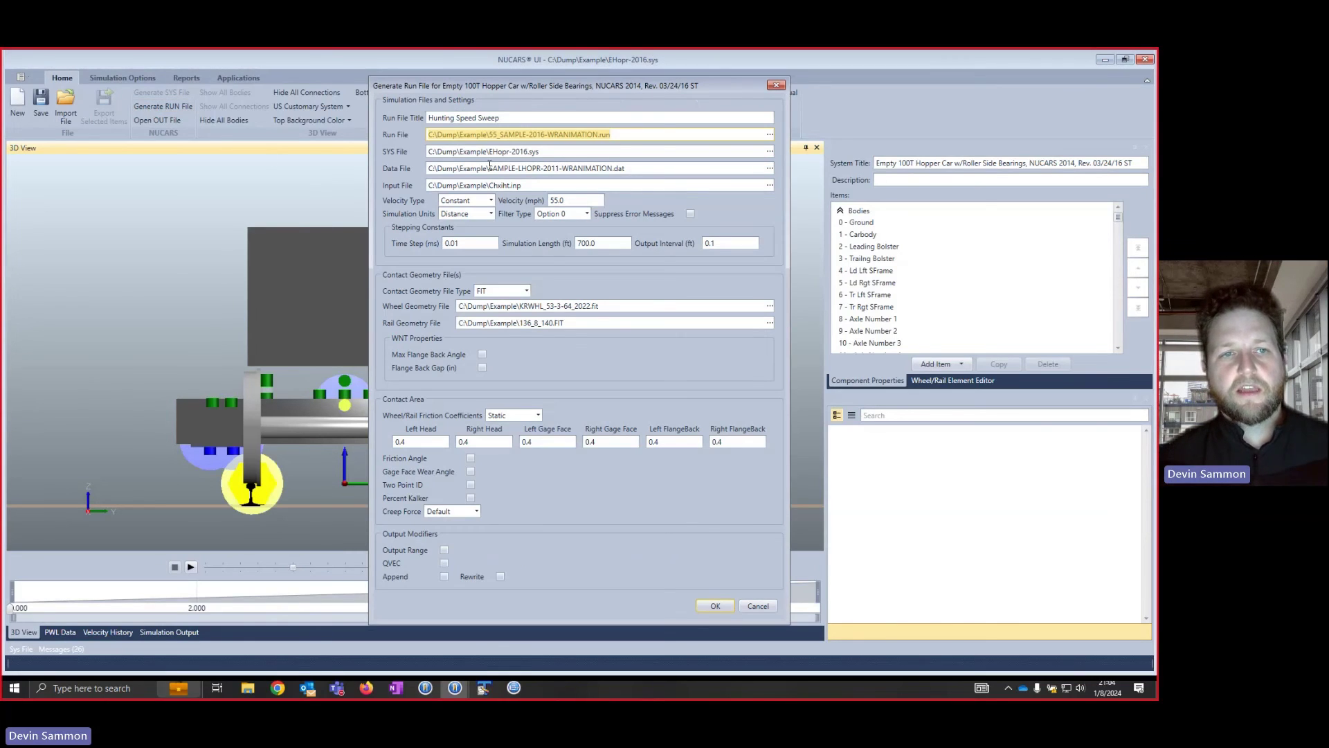